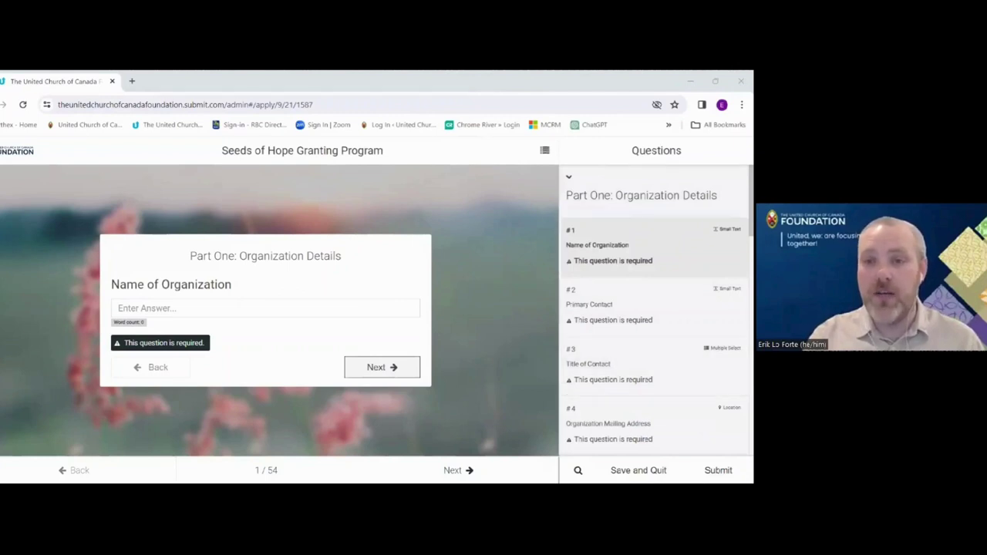
# Look over the Part One: Organization Details questions in the application's question list, returning to Name of Organization.
pyautogui.click(617, 245)
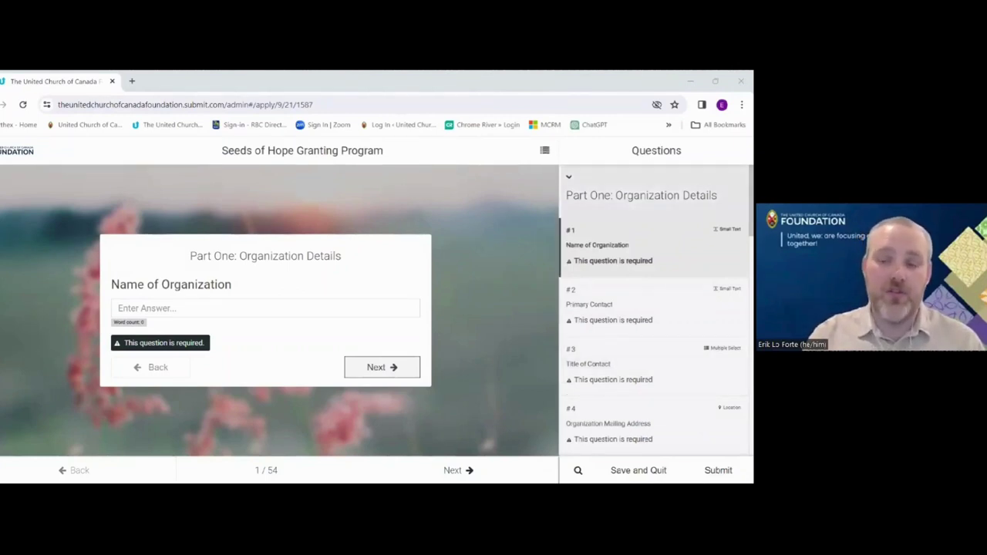
pyautogui.scroll(-5, 655, 309)
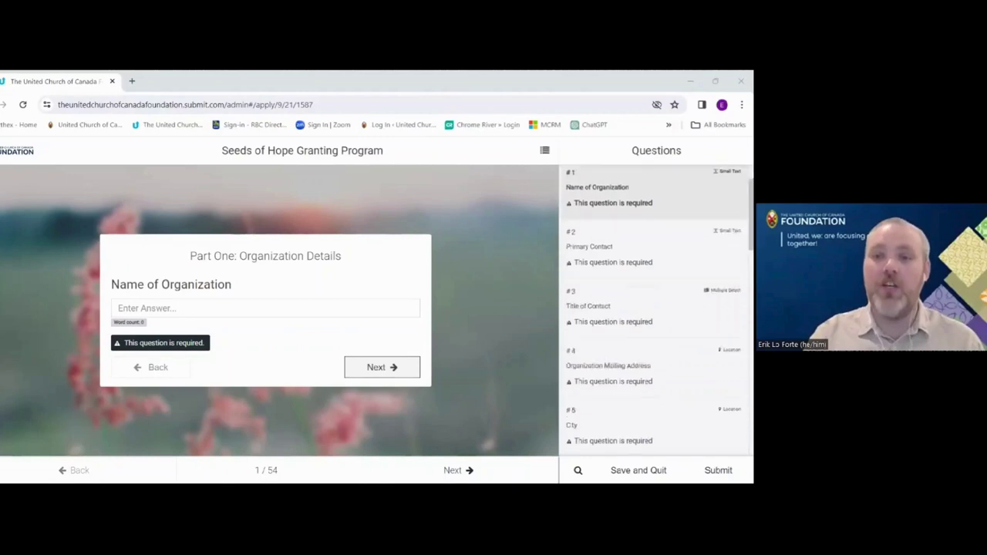
pyautogui.scroll(-10, 656, 308)
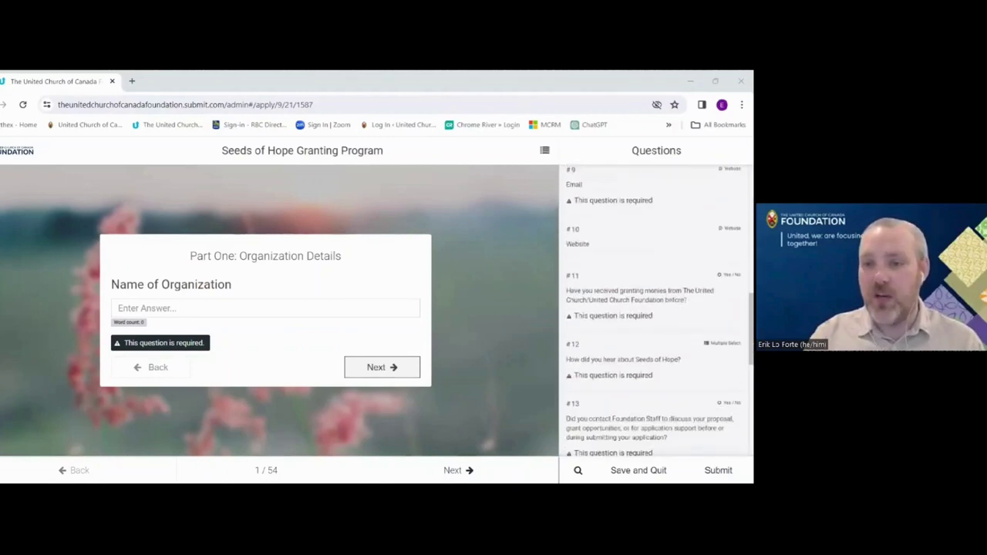
pyautogui.scroll(15, 656, 308)
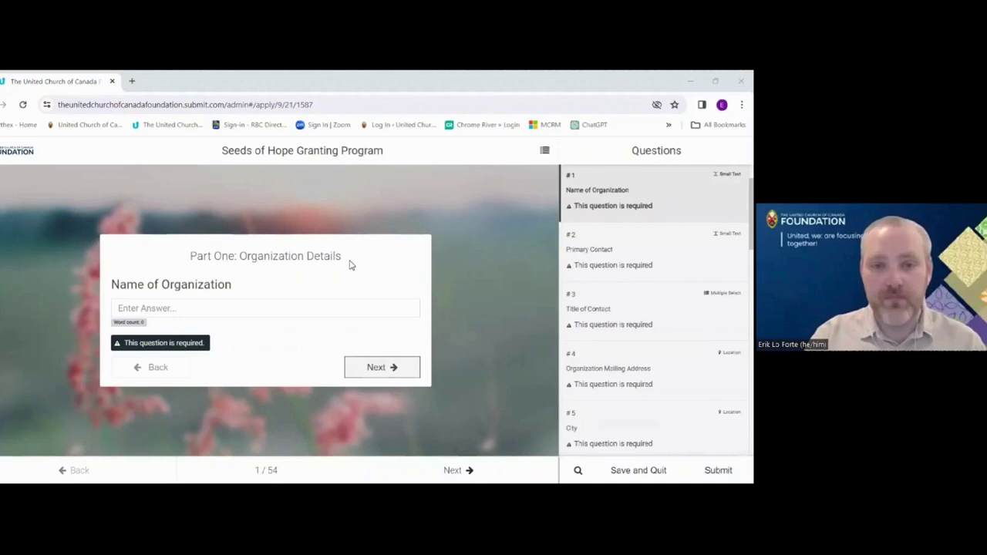
# Examine the Part One heading and the Name of Organization question, highlighting each, and place the cursor in its answer field.
pyautogui.moveTo(353, 263); pyautogui.dragTo(191, 258)
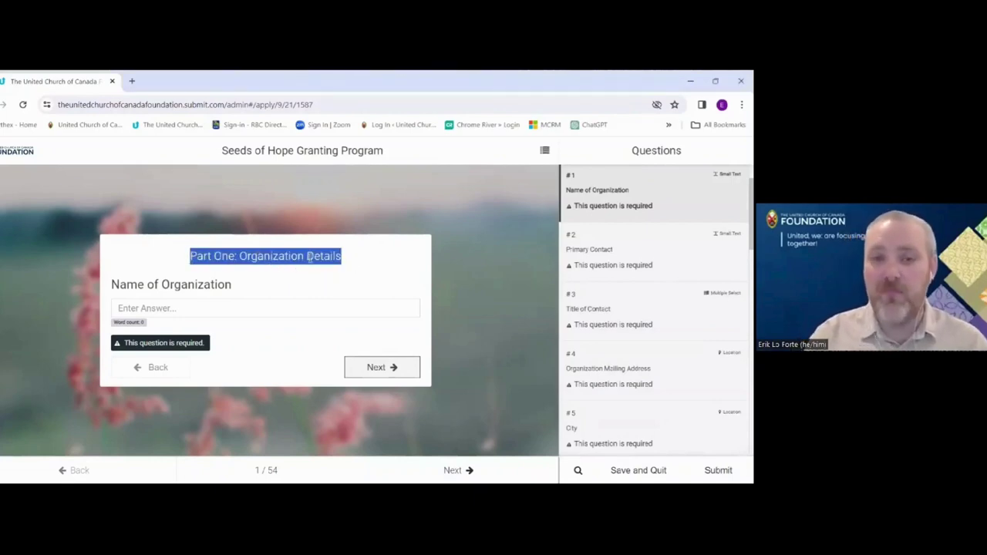
pyautogui.click(183, 277)
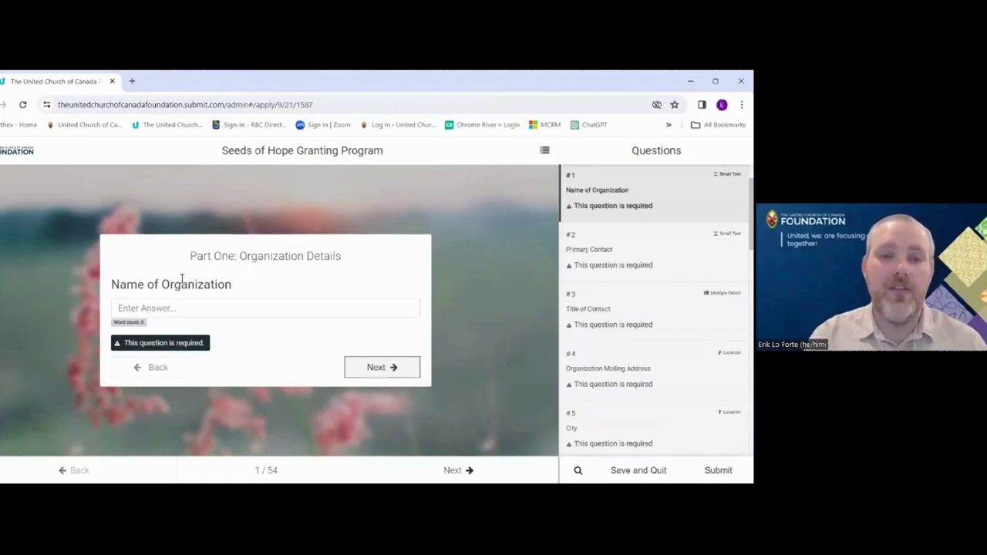
pyautogui.moveTo(112, 285); pyautogui.dragTo(233, 285)
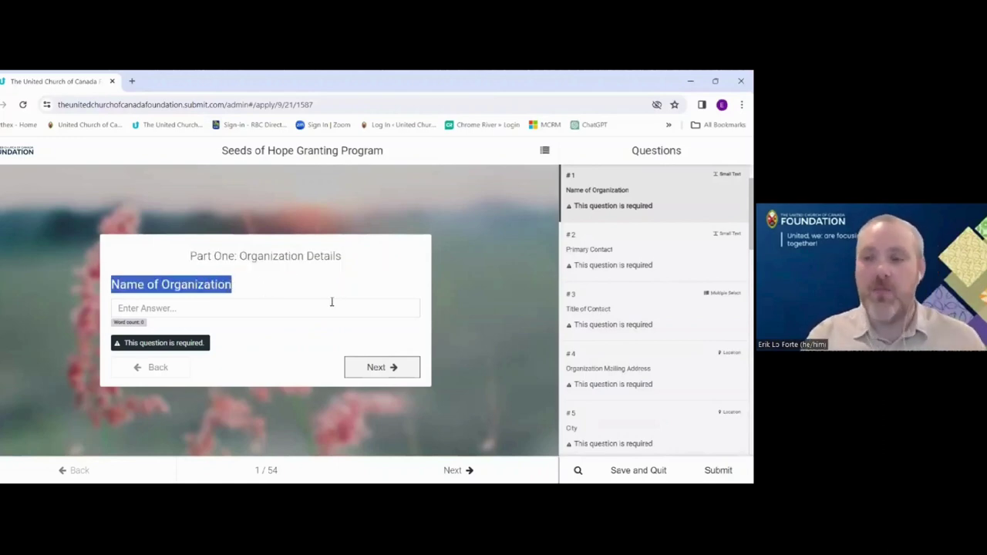
pyautogui.click(197, 292)
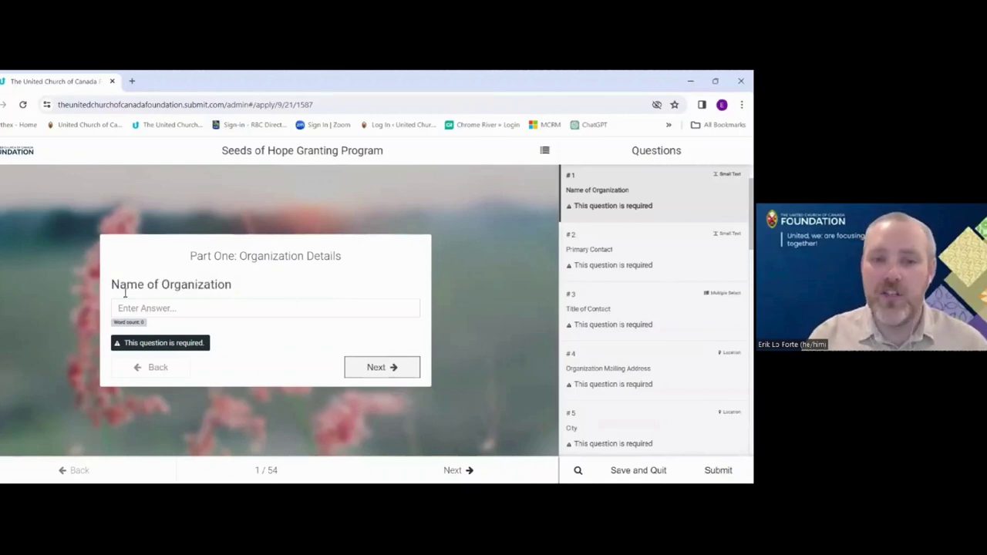
pyautogui.moveTo(121, 290); pyautogui.dragTo(208, 296)
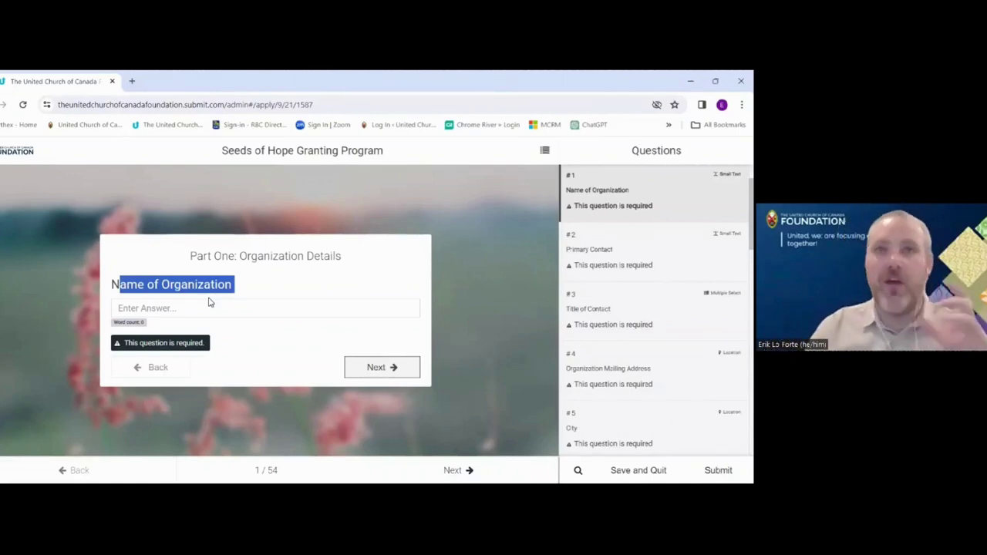
pyautogui.click(223, 288)
pyautogui.click(214, 306)
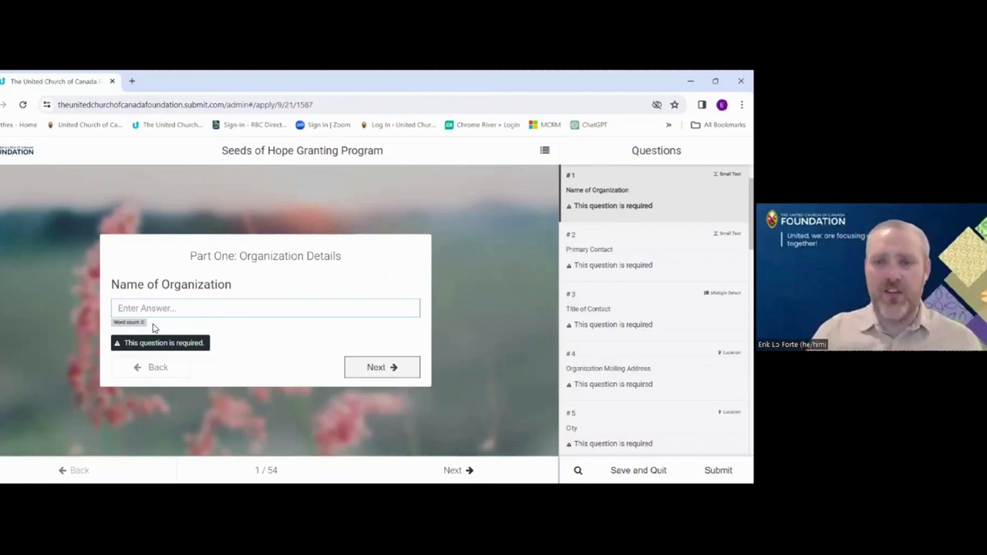
pyautogui.scroll(1, 655, 339)
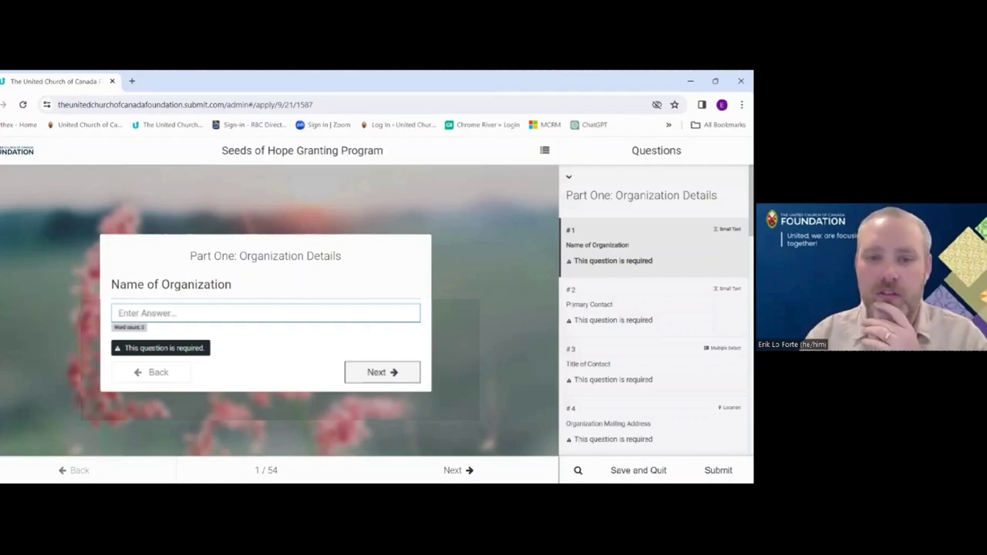
# Leave the contact and mailing address questions blank and advance through them one by one to Postal Code.
pyautogui.press('Return')
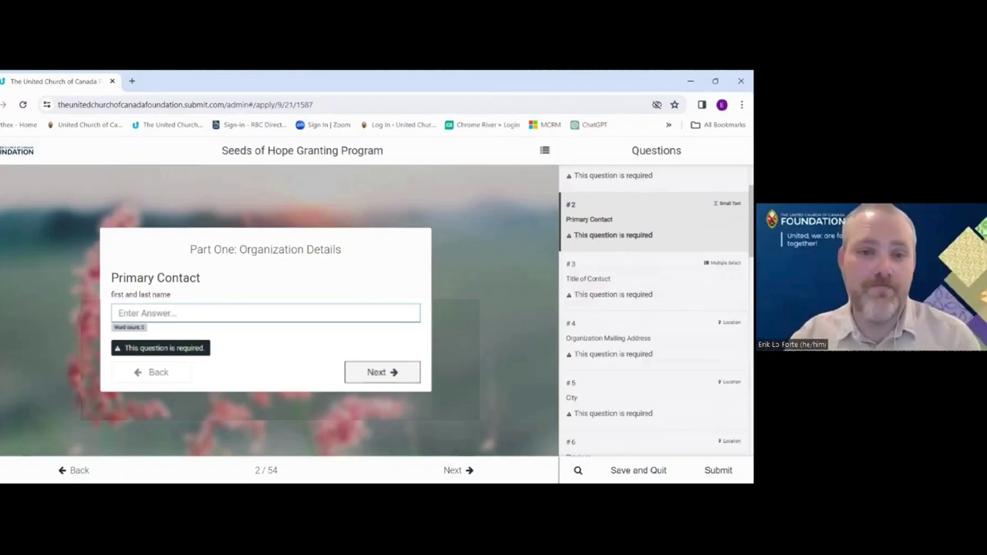
pyautogui.click(402, 375)
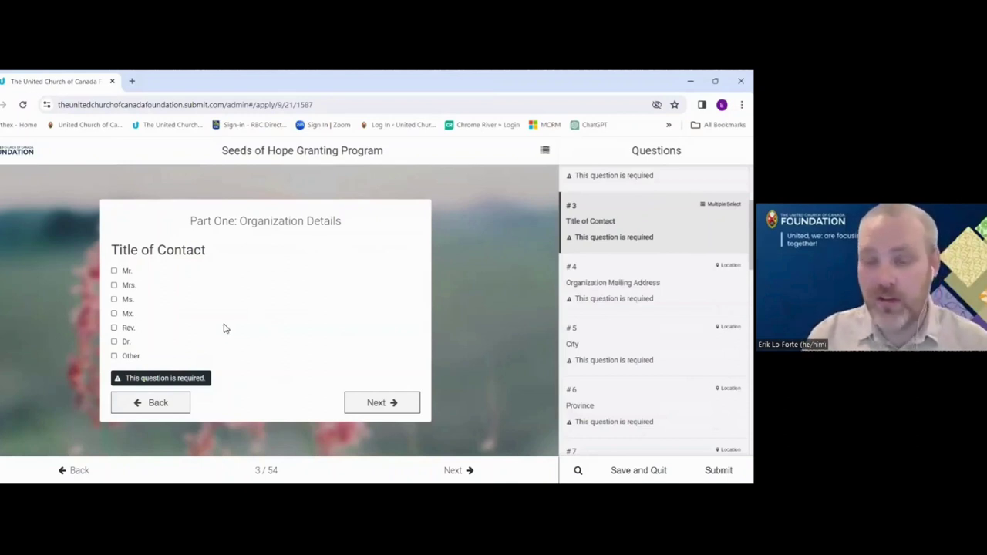
pyautogui.click(370, 404)
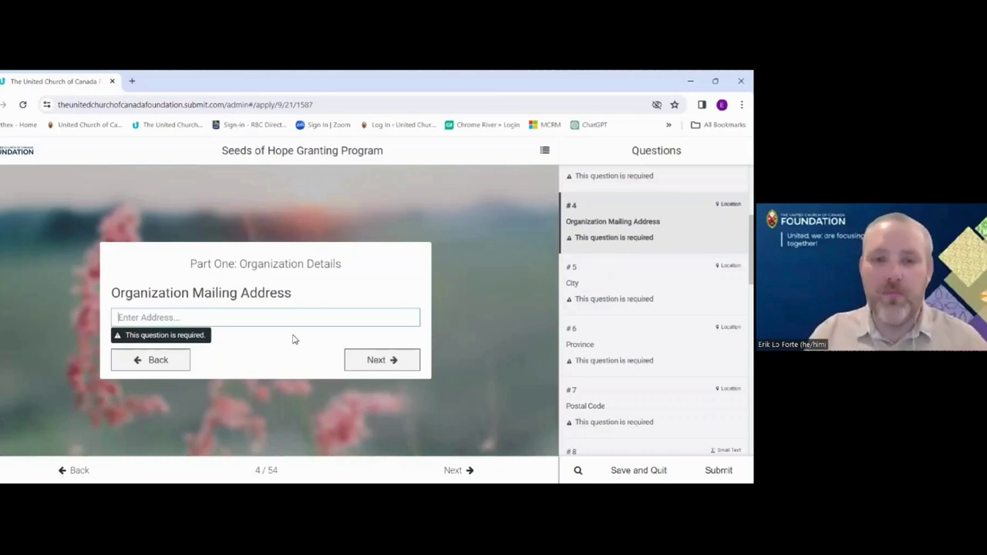
pyautogui.click(378, 361)
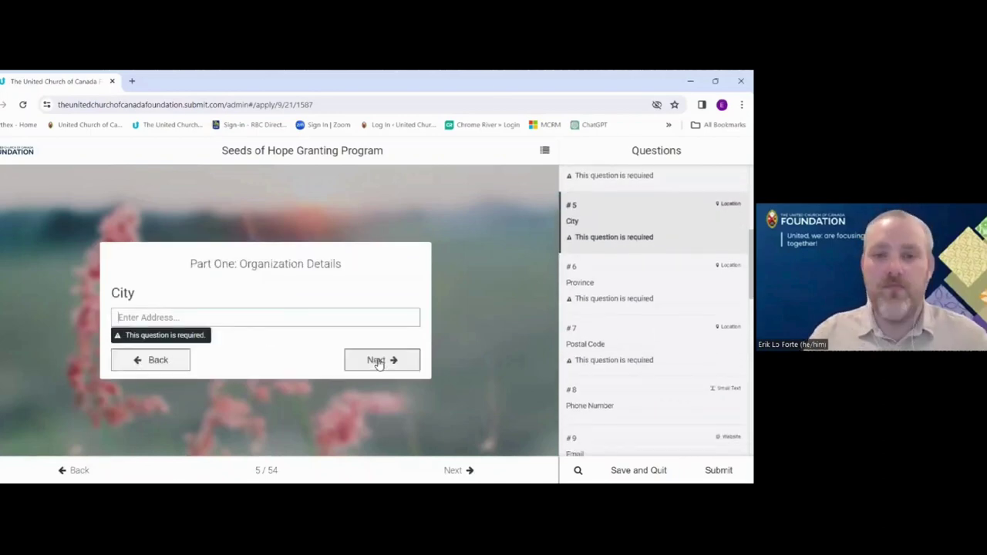
pyautogui.click(378, 361)
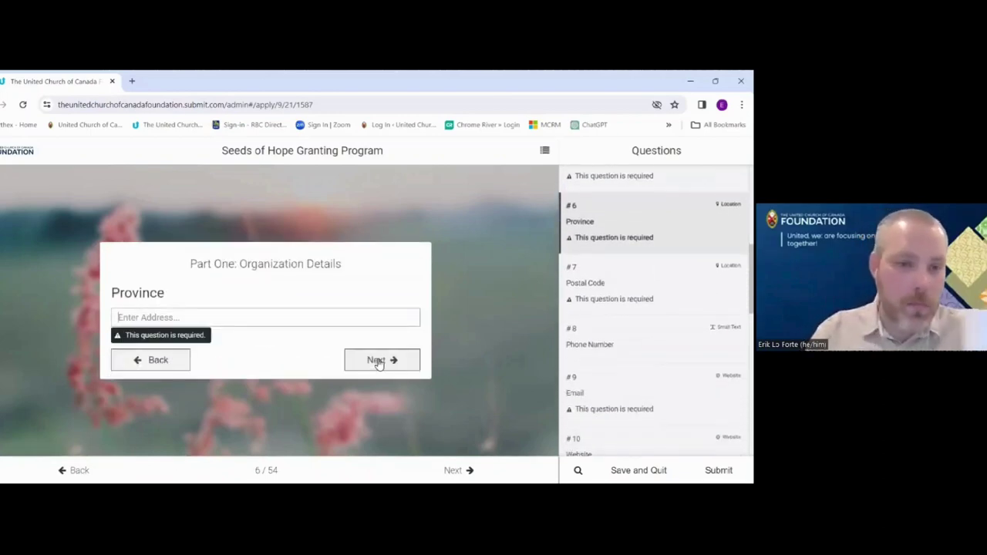
pyautogui.click(378, 362)
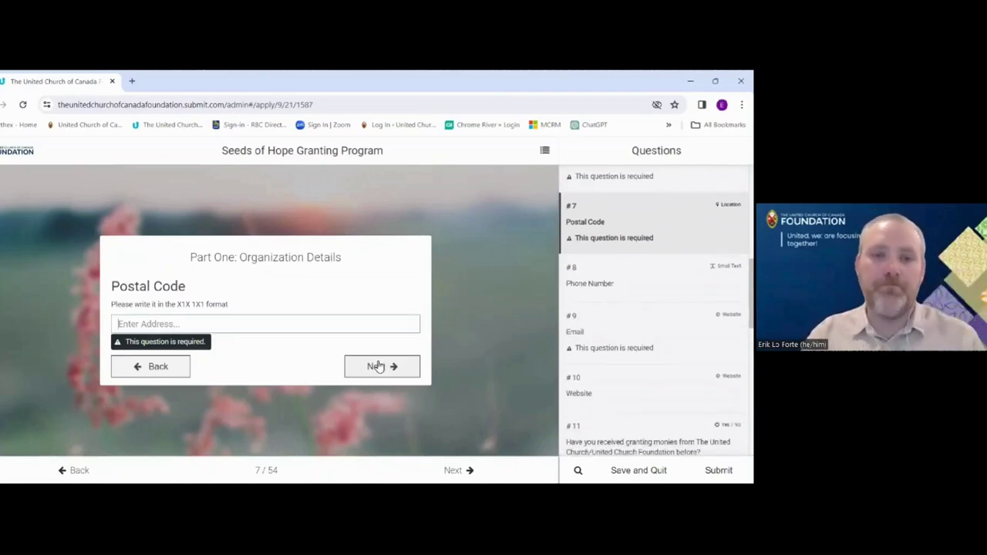
# Page on past Phone Number, Email and Website to the question about previously received granting monies.
pyautogui.click(378, 366)
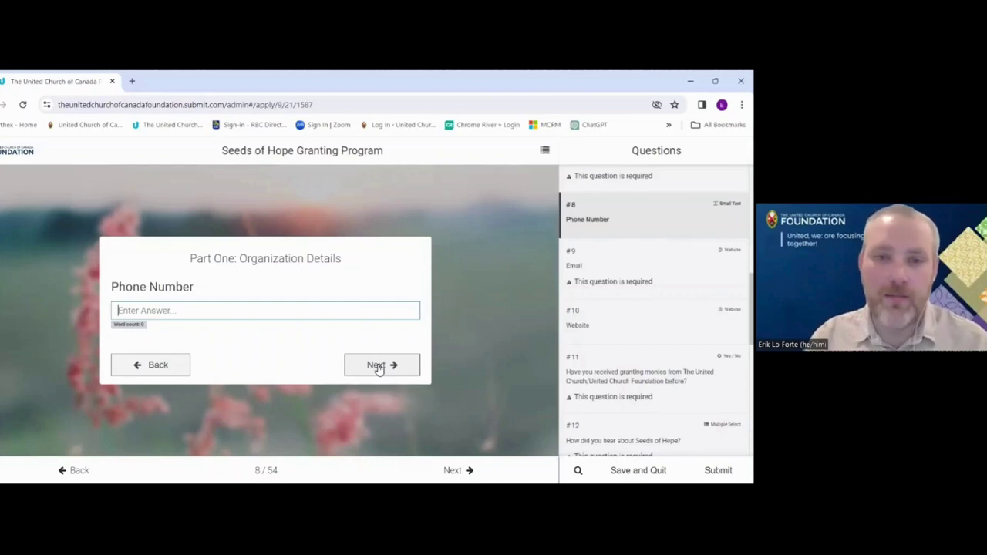
pyautogui.click(378, 367)
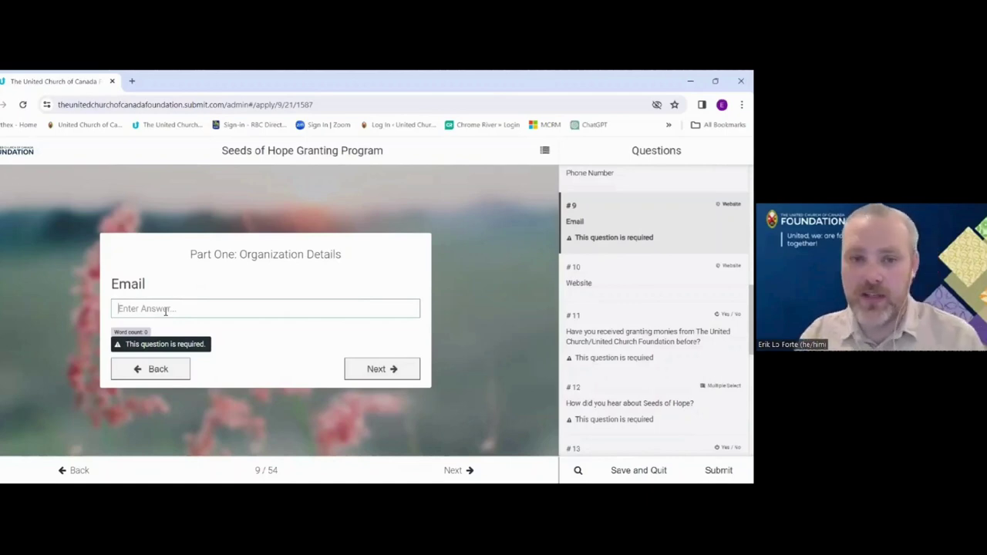
pyautogui.click(373, 366)
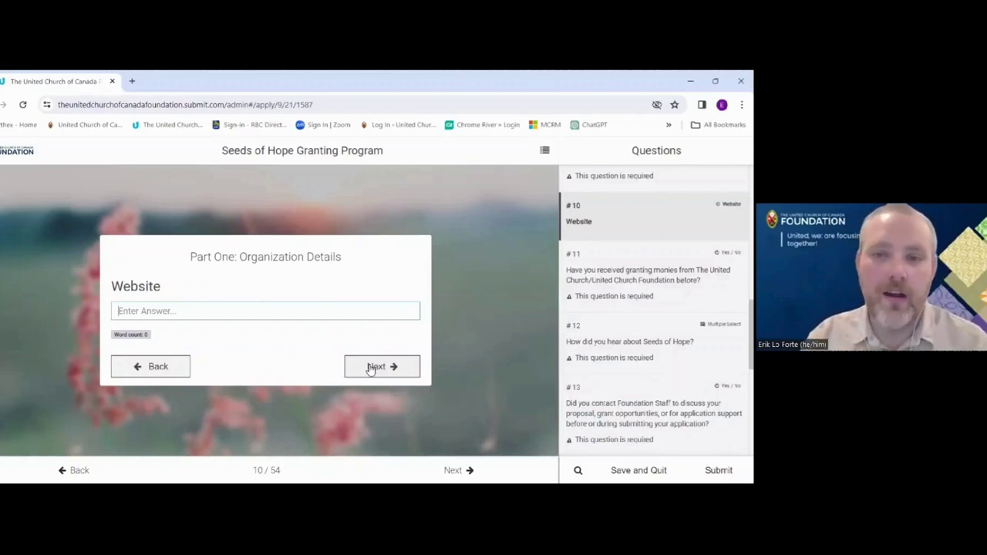
pyautogui.click(371, 368)
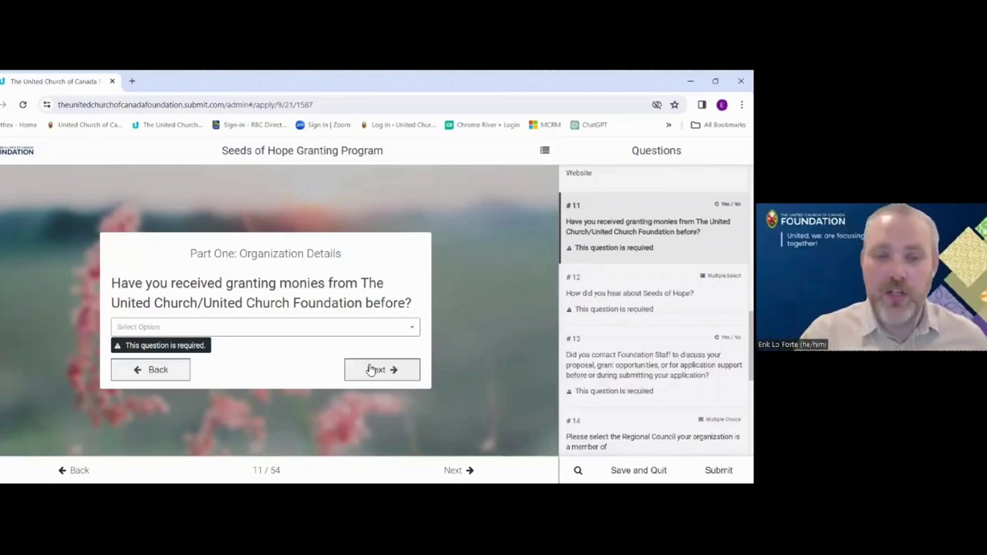
# Answer Yes to having received granting monies from The United Church/United Church Foundation before, and continue to the follow-up table.
pyautogui.click(417, 329)
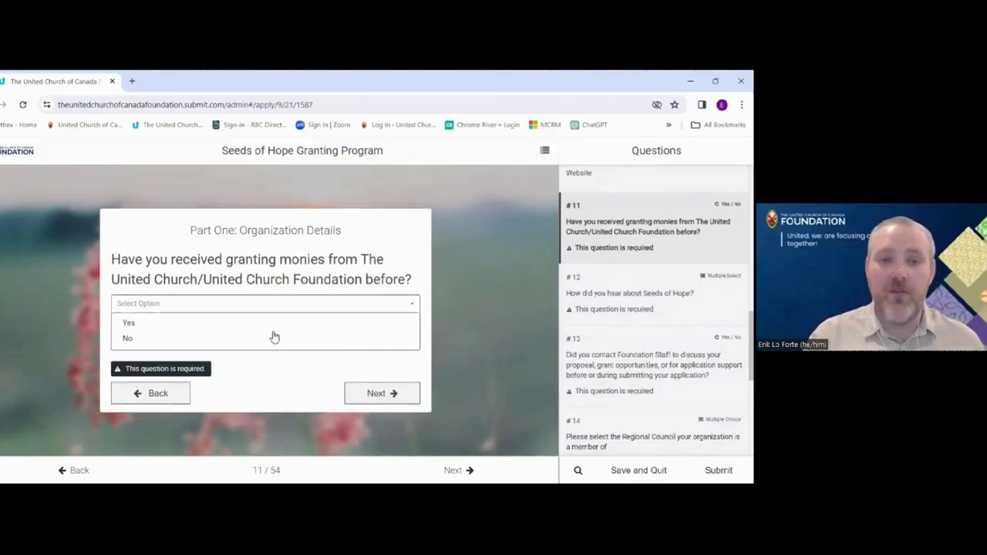
pyautogui.click(203, 324)
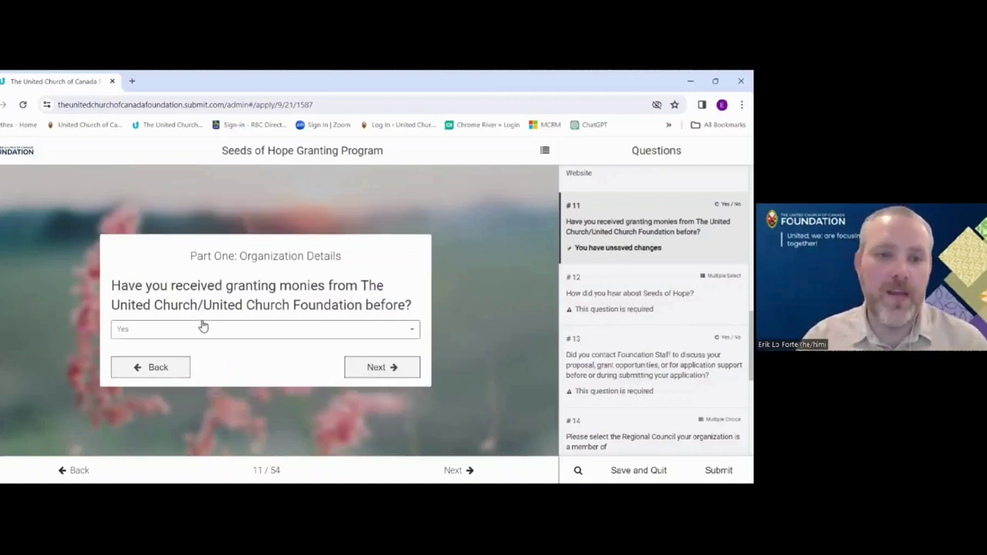
pyautogui.click(386, 369)
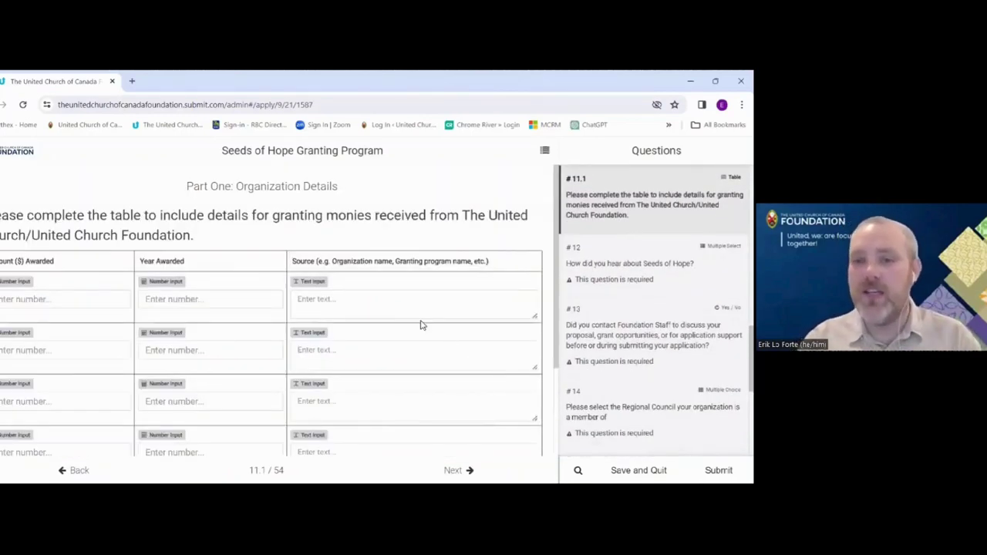
# Review the table's amount awarded, year awarded and source columns, and continue to How did you hear about Seeds of Hope?
pyautogui.scroll(-1, 414, 298)
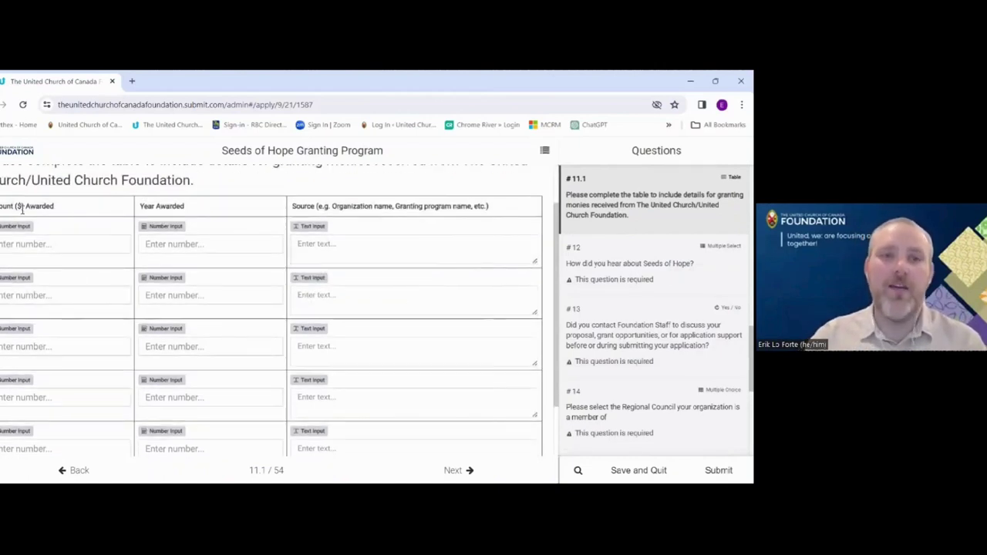
pyautogui.moveTo(3, 206); pyautogui.dragTo(75, 209)
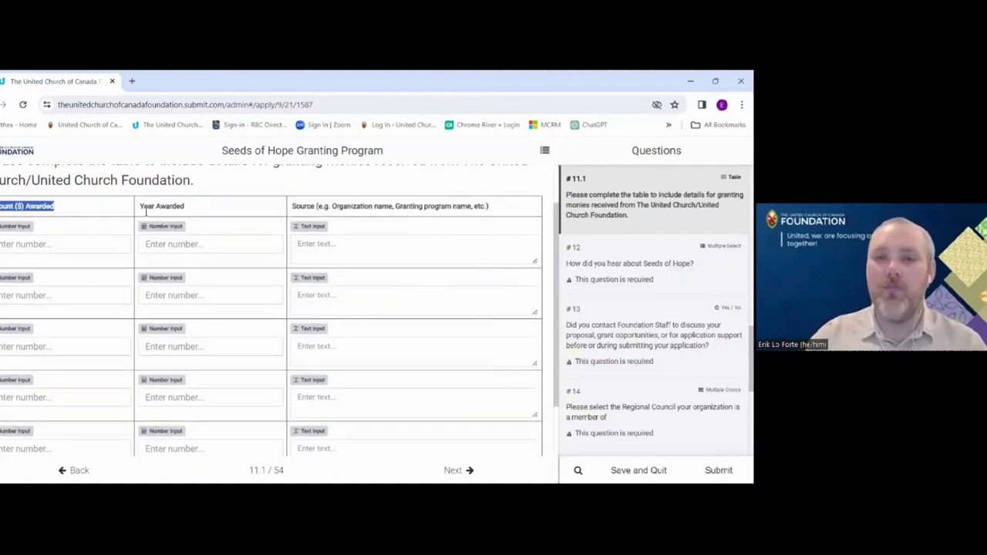
pyautogui.moveTo(140, 207); pyautogui.dragTo(197, 209)
pyautogui.moveTo(307, 206); pyautogui.dragTo(417, 206)
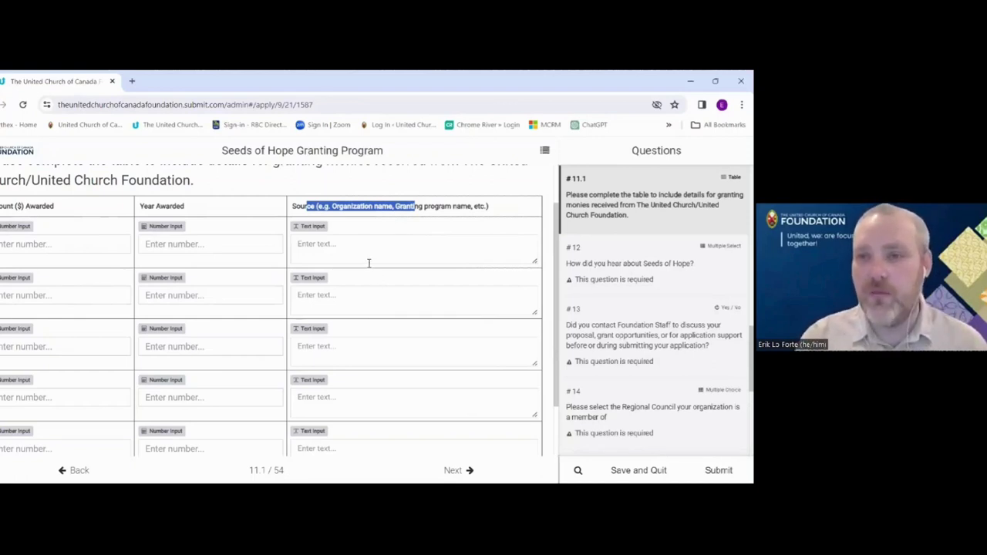
pyautogui.click(455, 472)
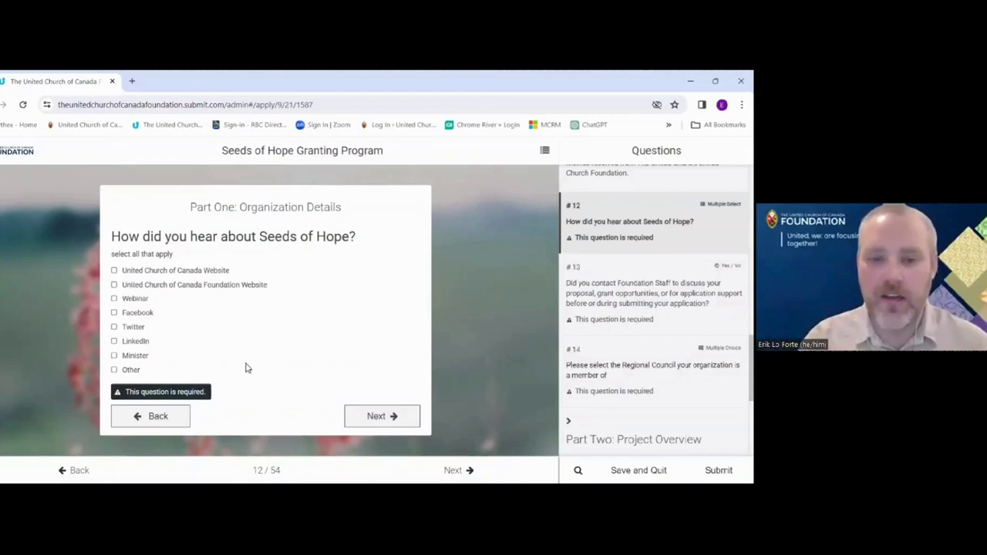
# Advance past the referral source and Foundation Staff contact questions and display the Regional Council options.
pyautogui.click(390, 417)
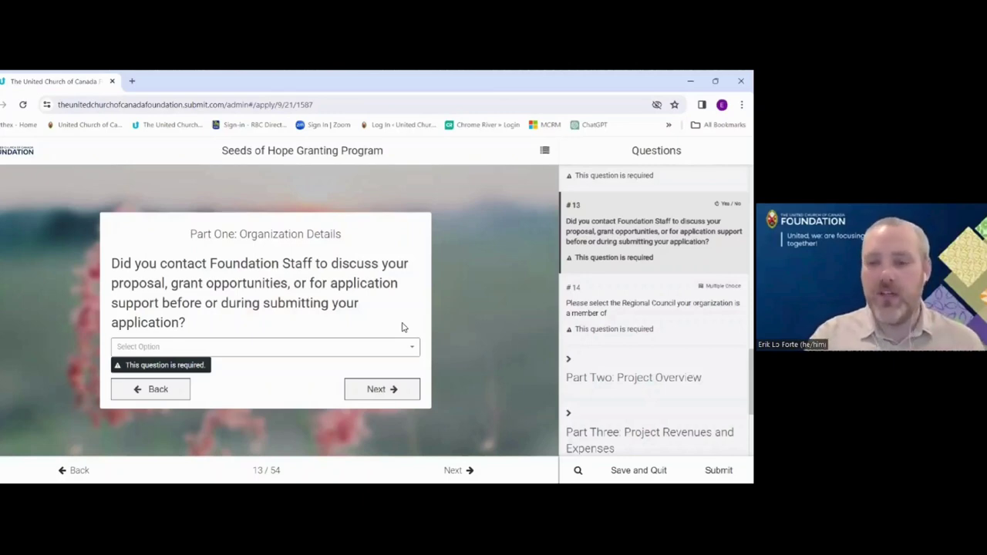
pyautogui.click(383, 391)
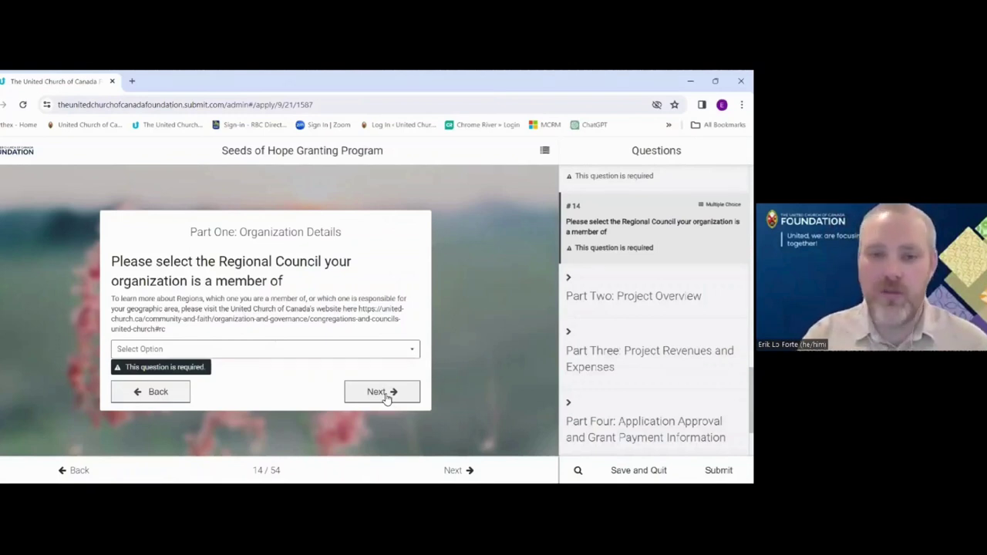
pyautogui.click(387, 351)
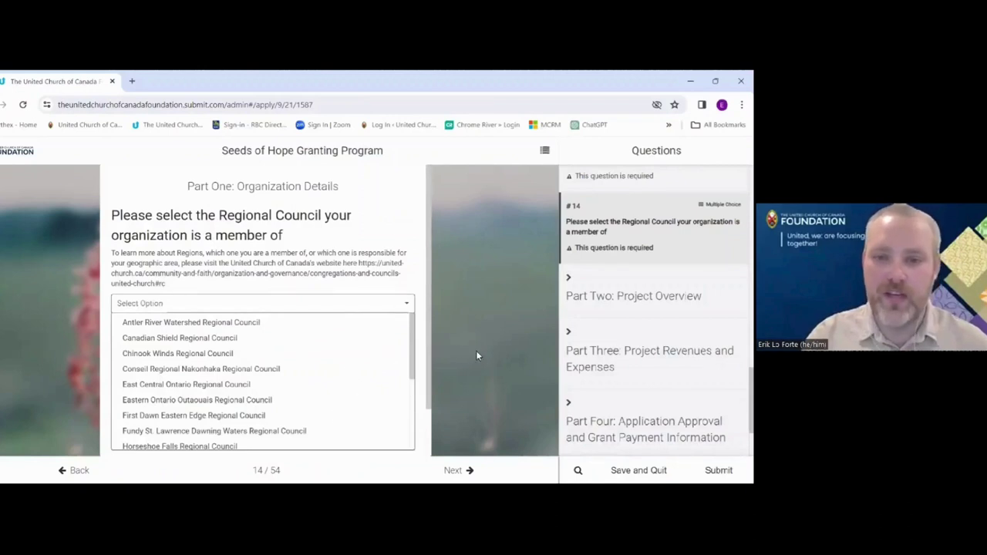
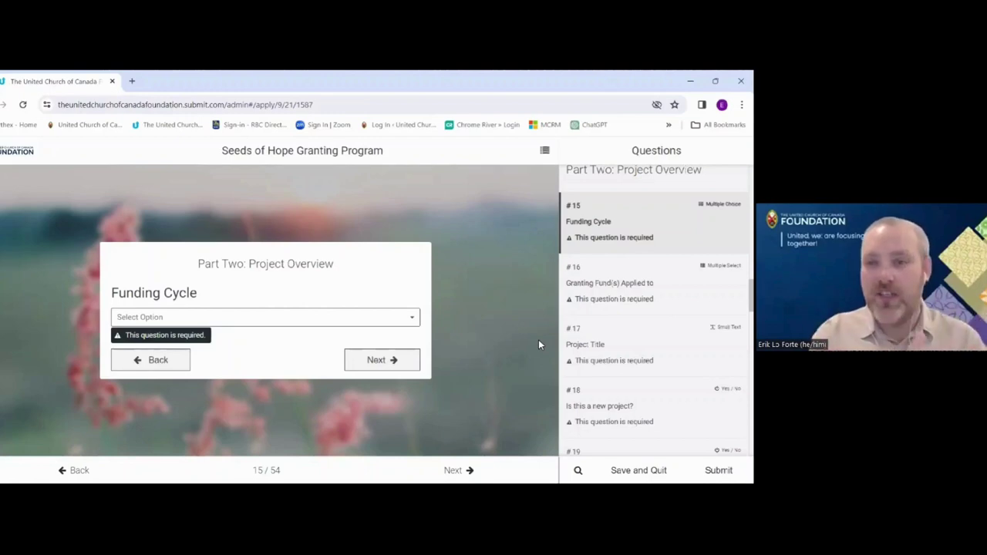
# View the Funding Cycle options without choosing one, and continue to Granting Fund(s) Applied to.
pyautogui.click(409, 316)
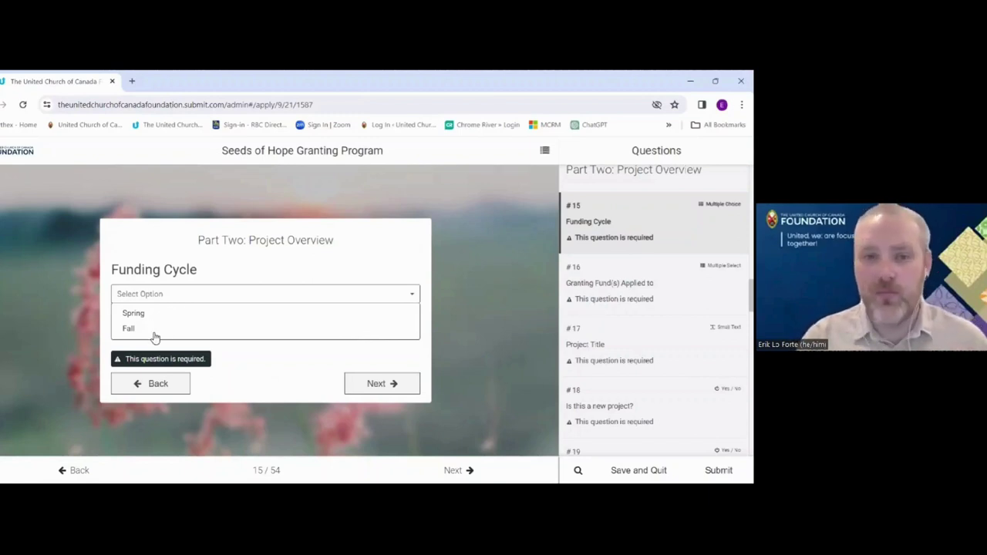
pyautogui.click(305, 361)
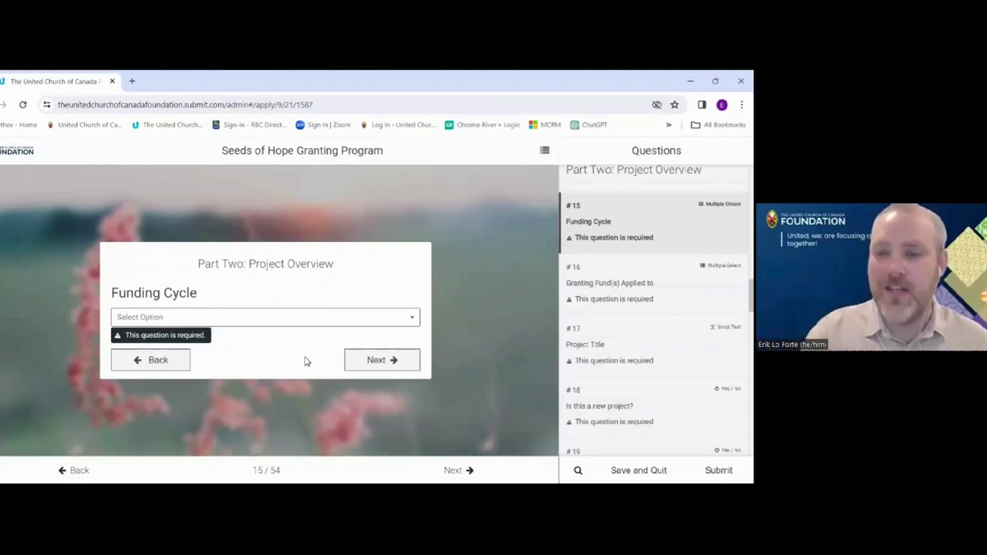
pyautogui.click(378, 360)
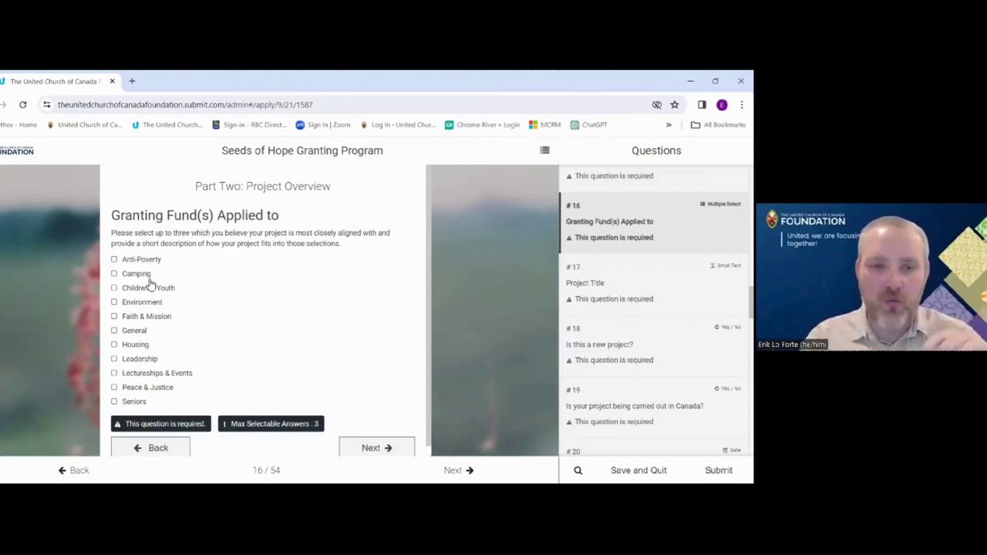
# Select Anti-Poverty as the granting fund applied to, and continue to its follow-up question.
pyautogui.scroll(-1, 159, 284)
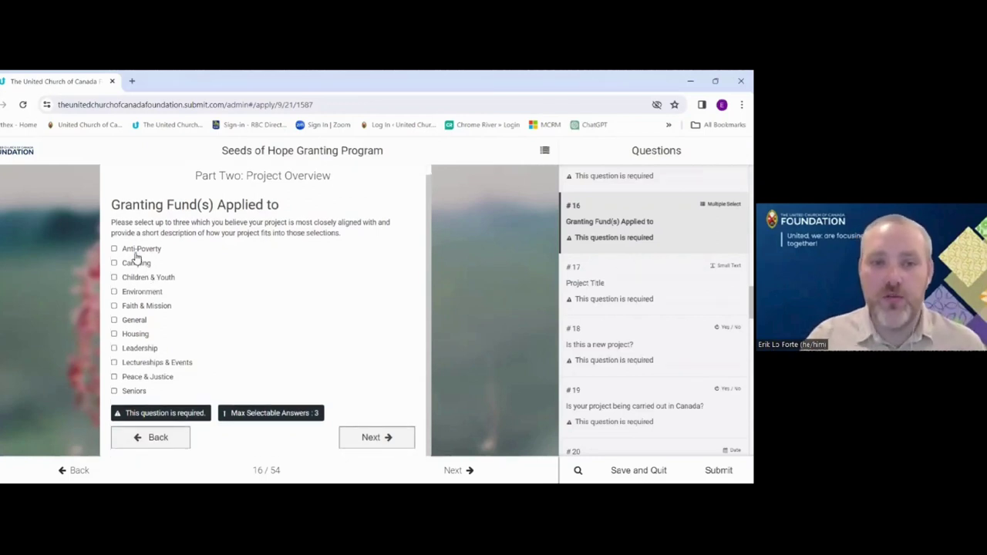
pyautogui.click(136, 251)
pyautogui.click(362, 435)
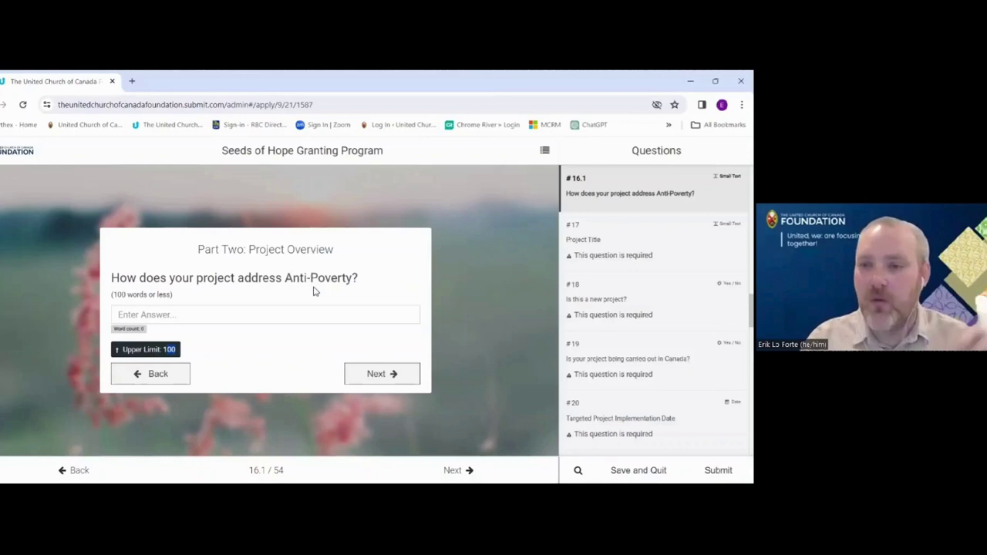
# Advance unanswered past the Anti-Poverty description, Project Title, new project, Canada, implementation date and completion date questions to Project Team Members.
pyautogui.click(361, 374)
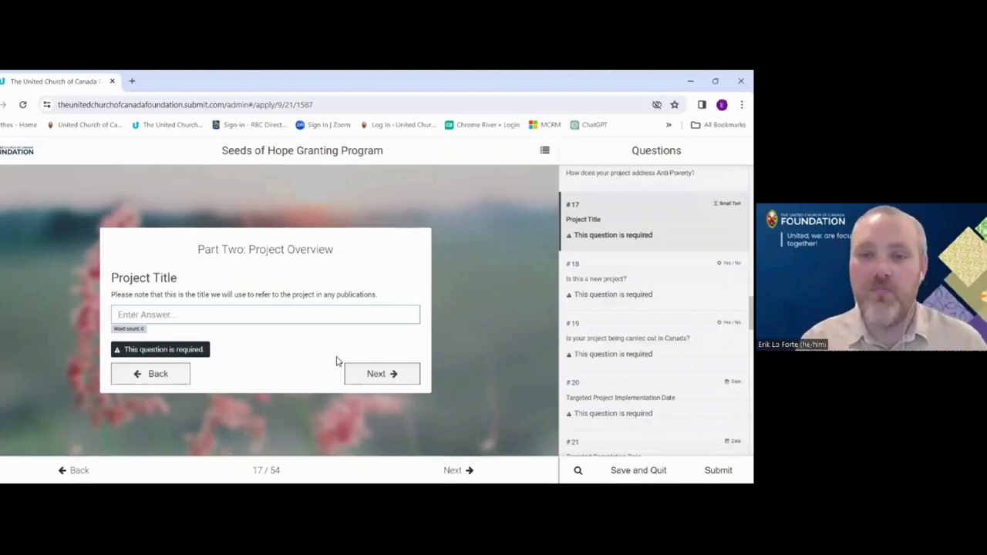
pyautogui.click(376, 375)
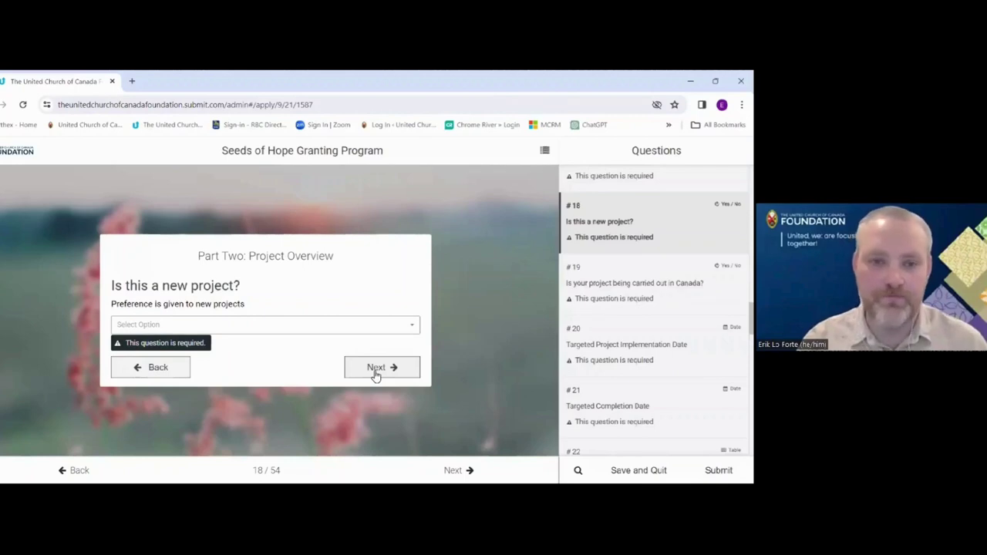
pyautogui.click(376, 369)
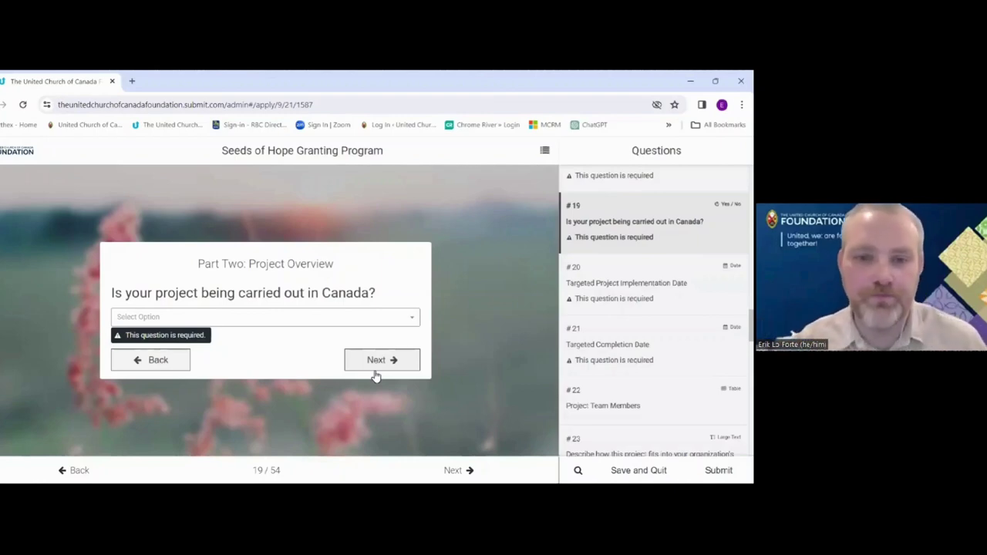
pyautogui.click(386, 367)
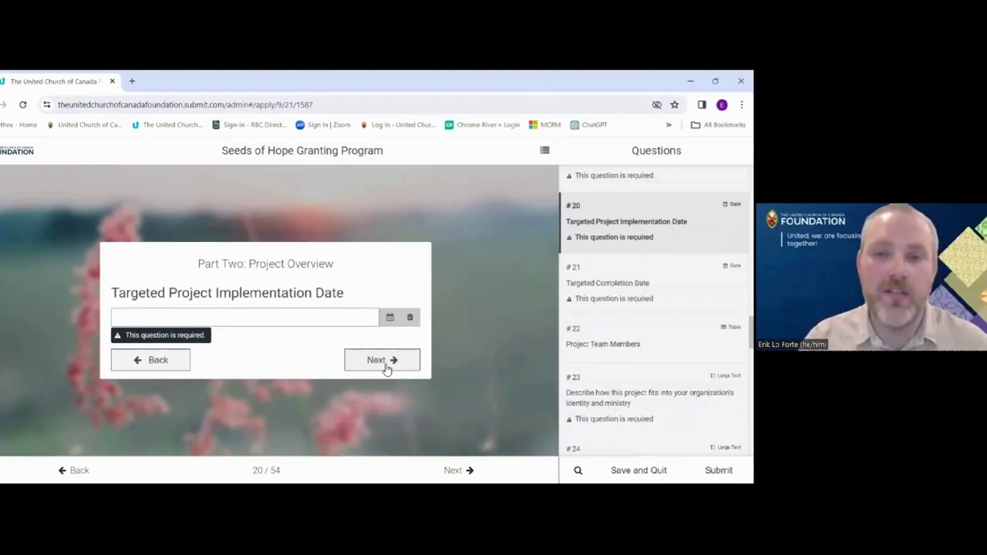
pyautogui.click(382, 360)
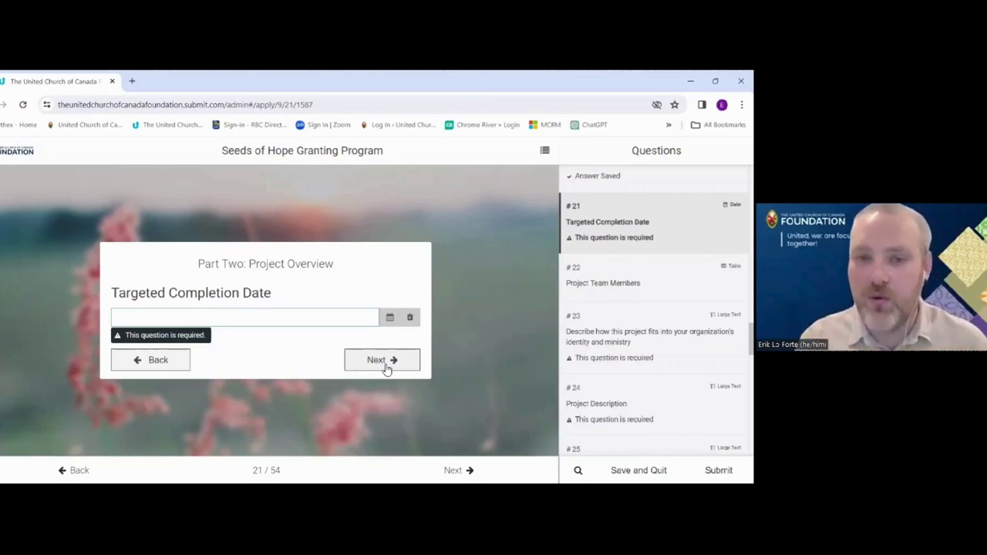
pyautogui.click(386, 362)
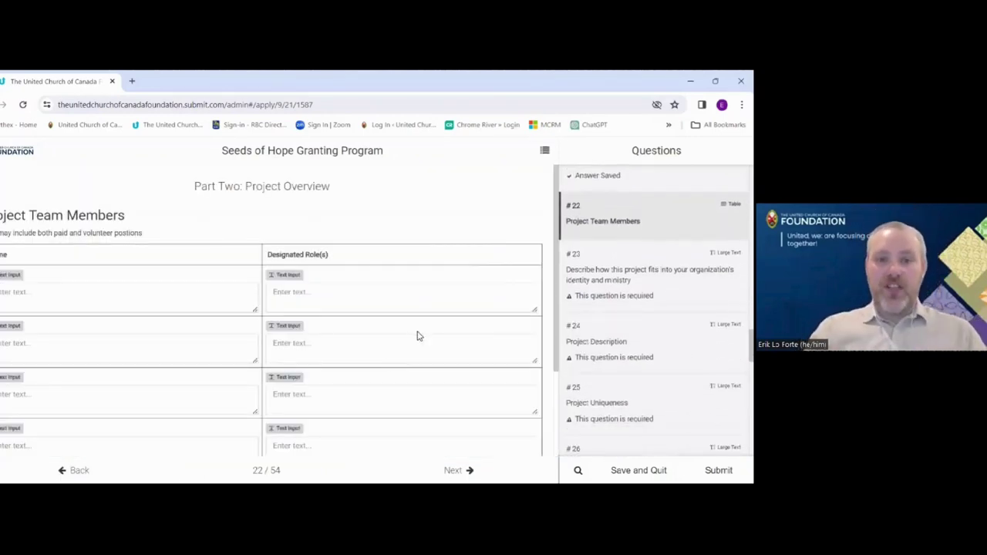
# Review the name and Designated Role(s) fields of the Project Team Members table, and continue to the organization's identity and ministry question.
pyautogui.scroll(-1, 412, 335)
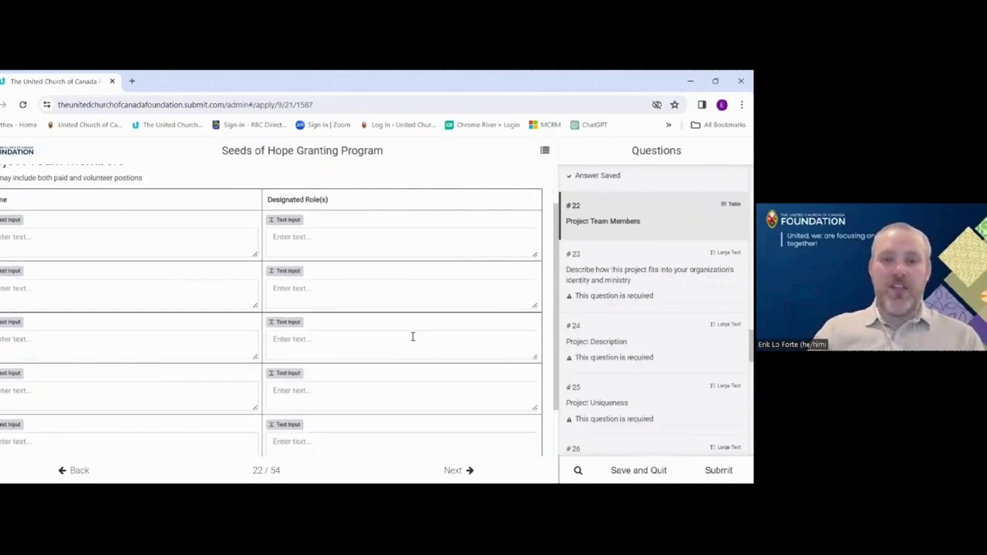
pyautogui.scroll(1, 412, 336)
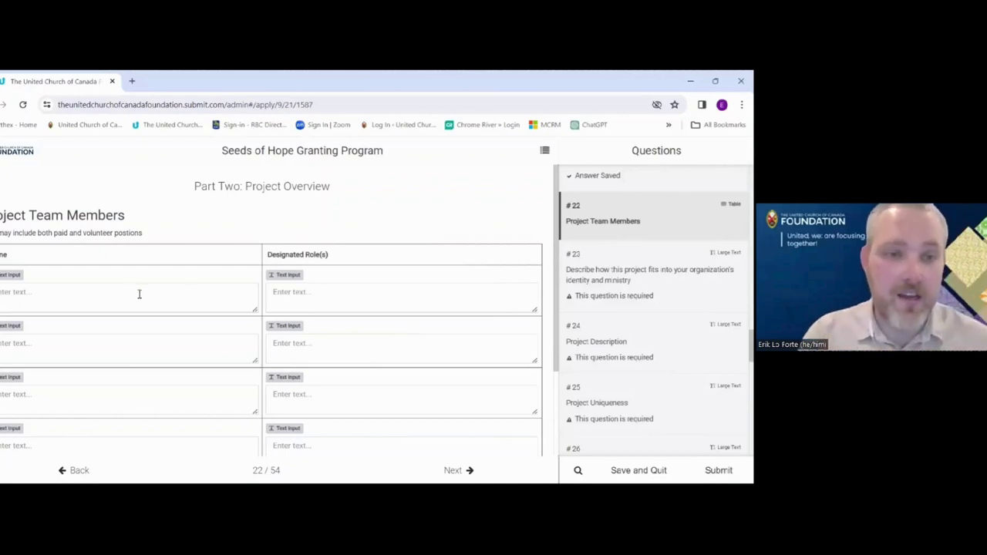
pyautogui.click(99, 288)
pyautogui.click(298, 293)
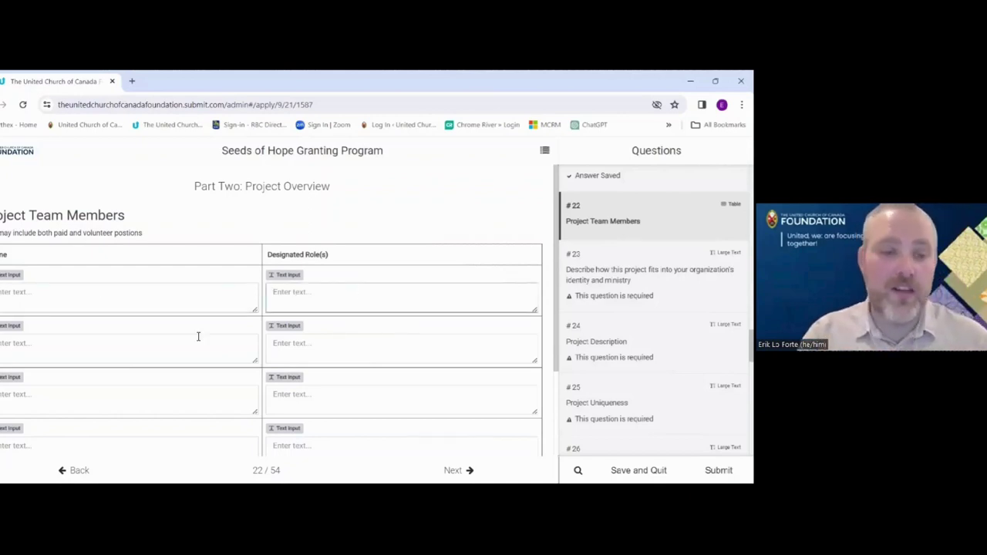
pyautogui.click(92, 346)
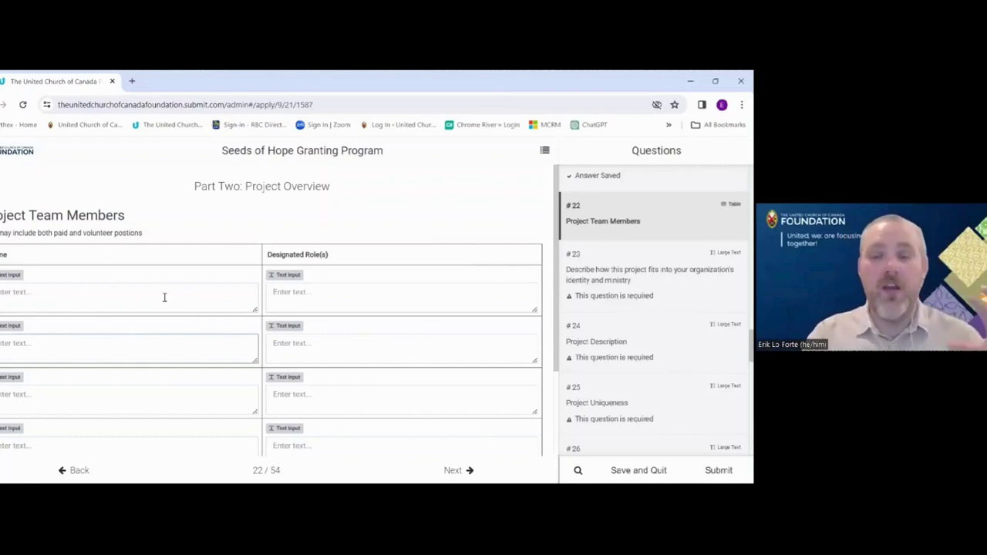
pyautogui.click(198, 294)
pyautogui.click(302, 295)
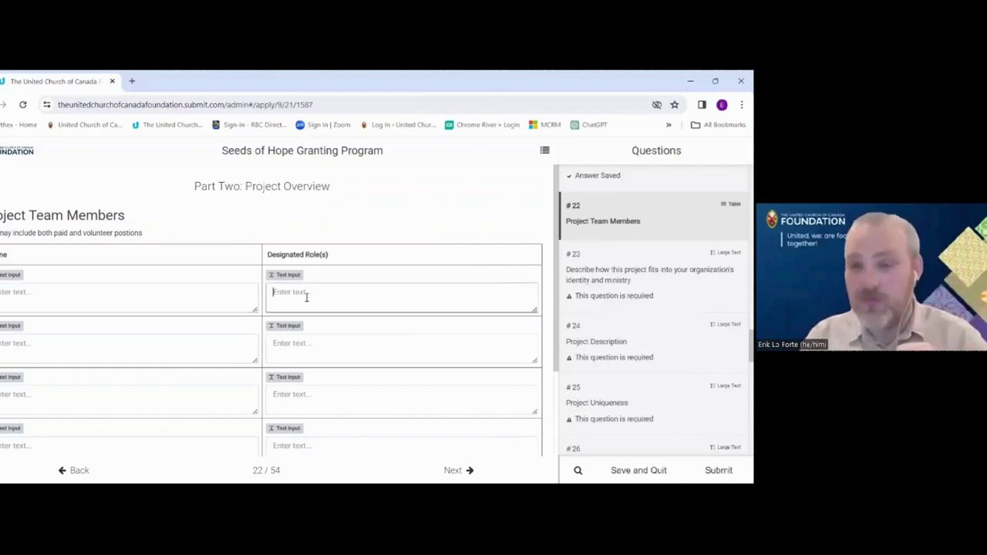
pyautogui.click(64, 343)
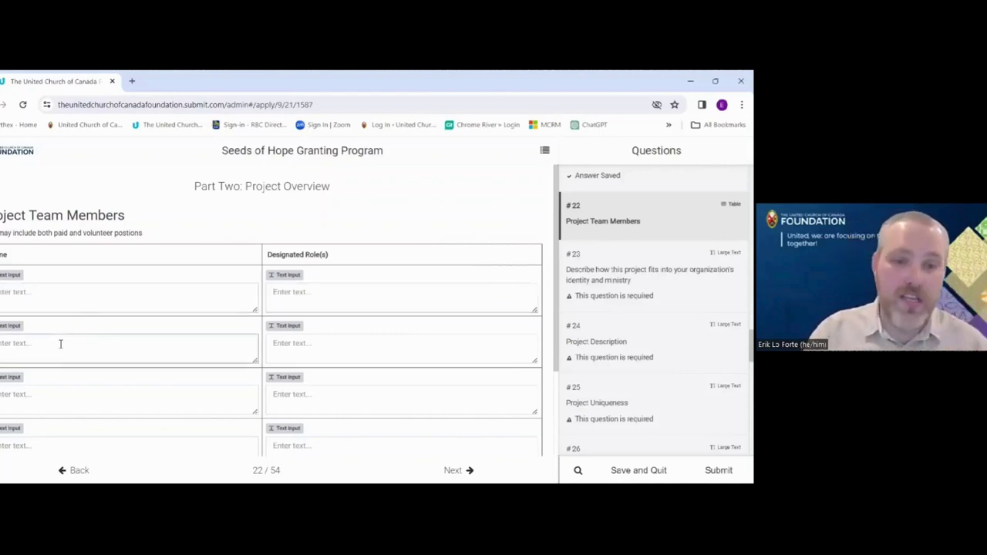
pyautogui.click(334, 349)
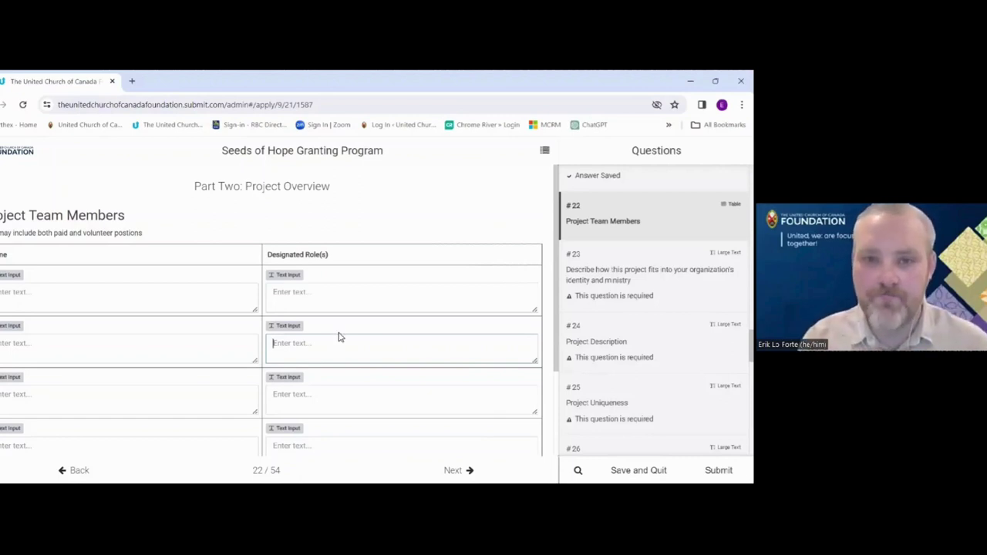
pyautogui.click(453, 471)
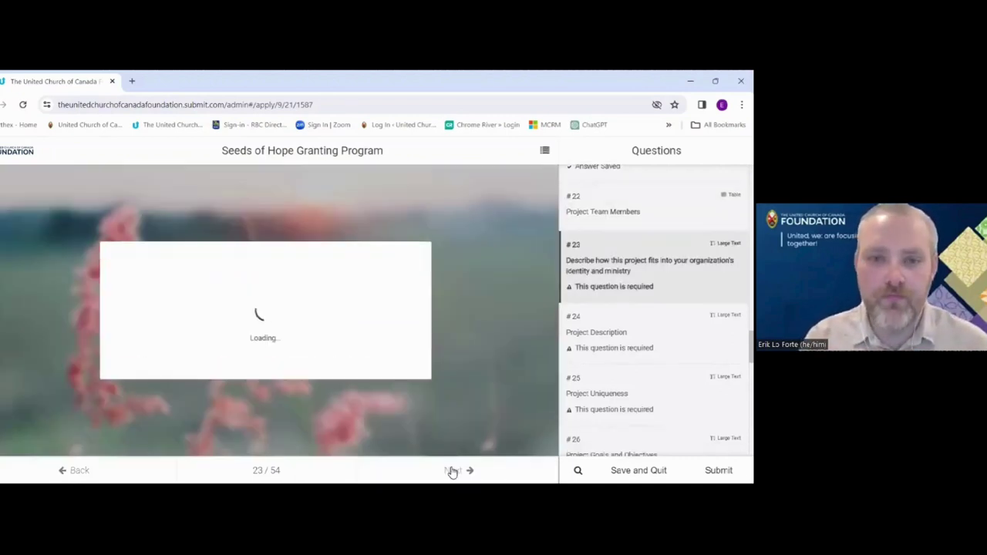
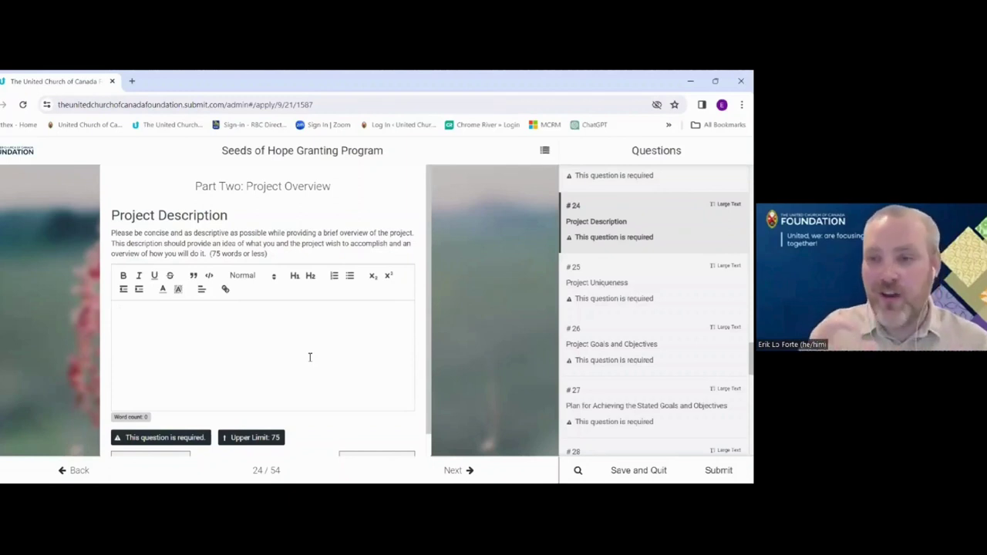
# Review the Project Description question and its empty answer field, and continue to Project Uniqueness.
pyautogui.click(310, 357)
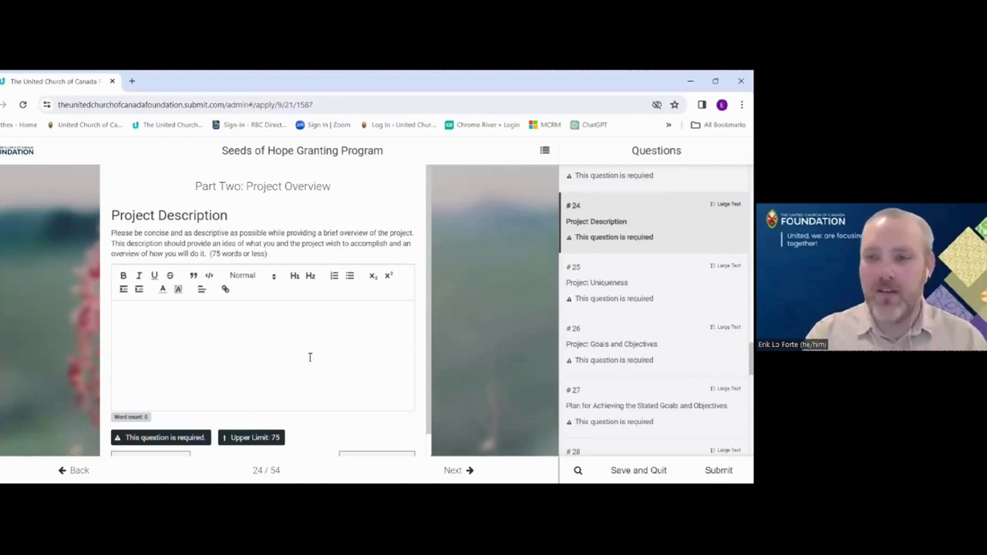
pyautogui.scroll(-1, 363, 336)
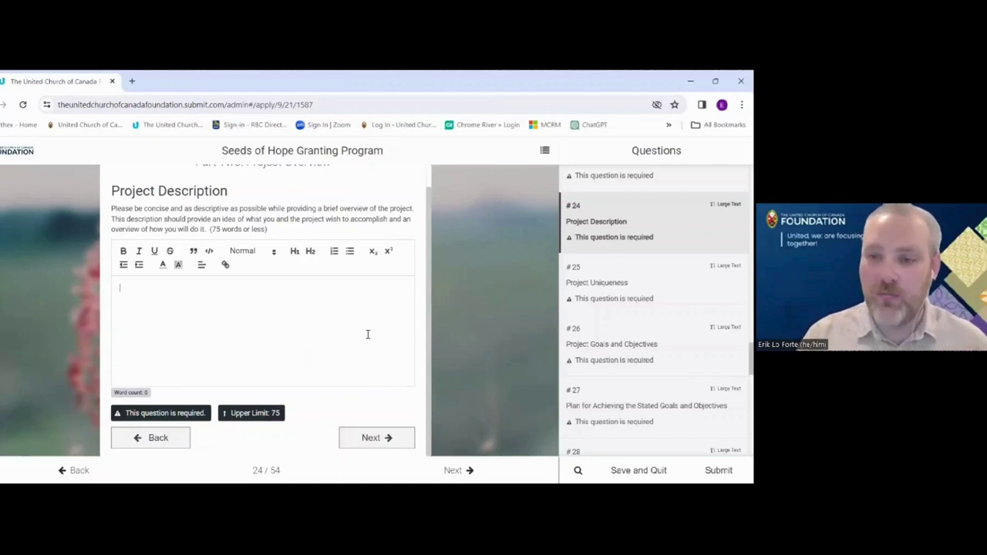
pyautogui.click(390, 437)
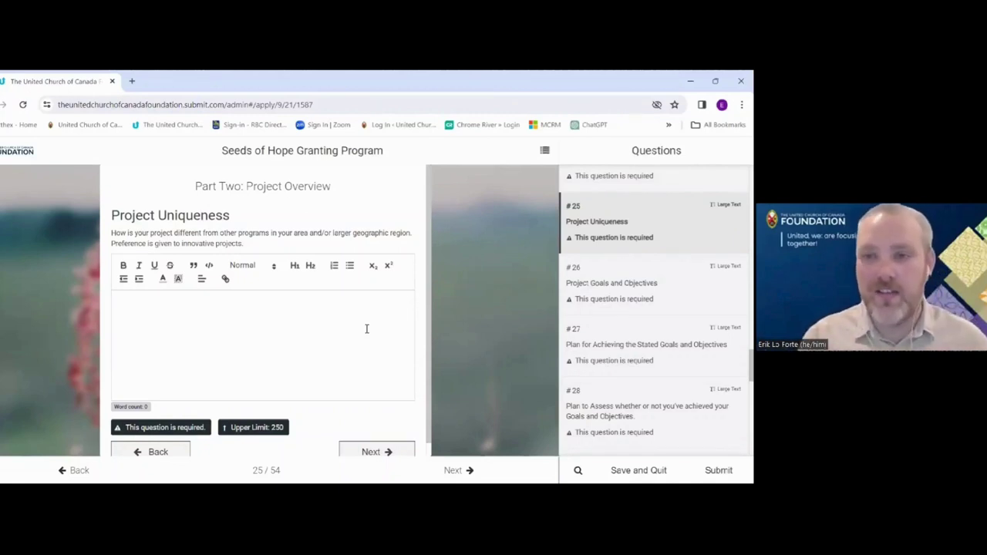
# Advance unanswered past Project Uniqueness, the goals and objectives, the achievement plan and the assessment plan to the Timeframe table.
pyautogui.click(369, 448)
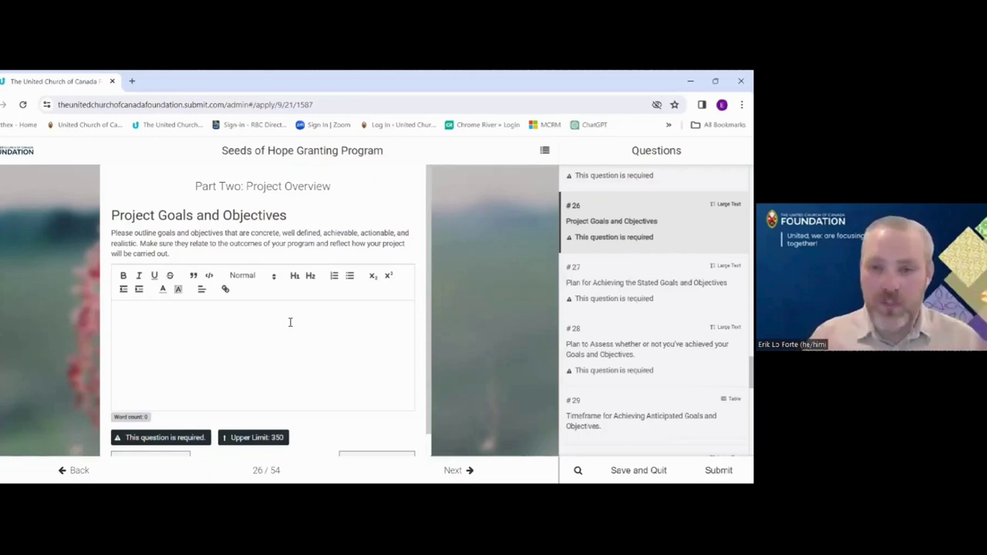
pyautogui.scroll(-1, 375, 438)
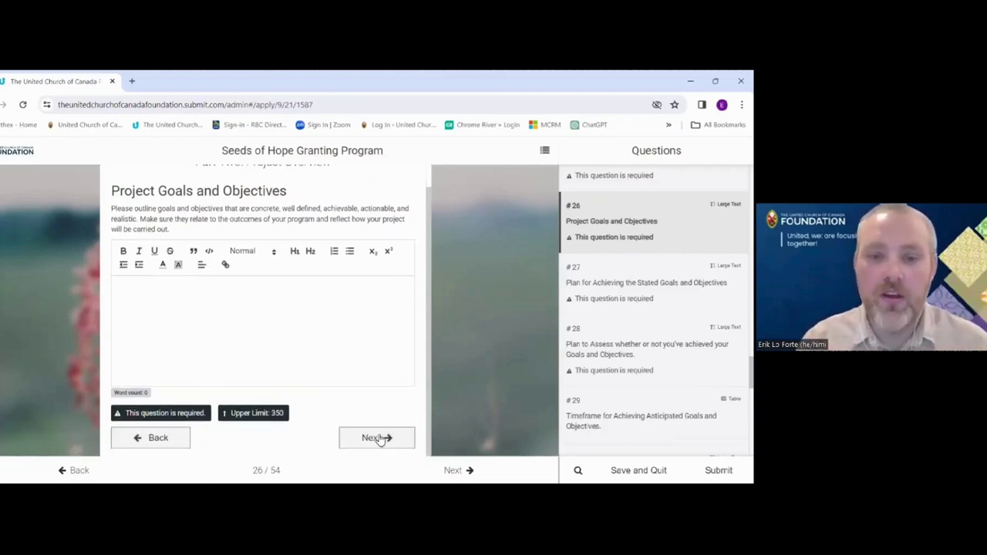
pyautogui.click(378, 438)
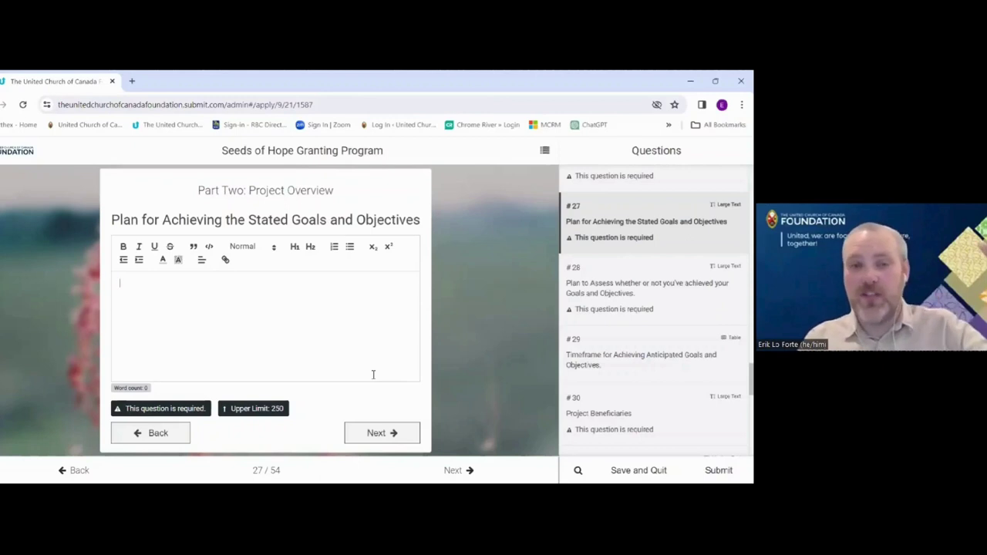
pyautogui.click(411, 435)
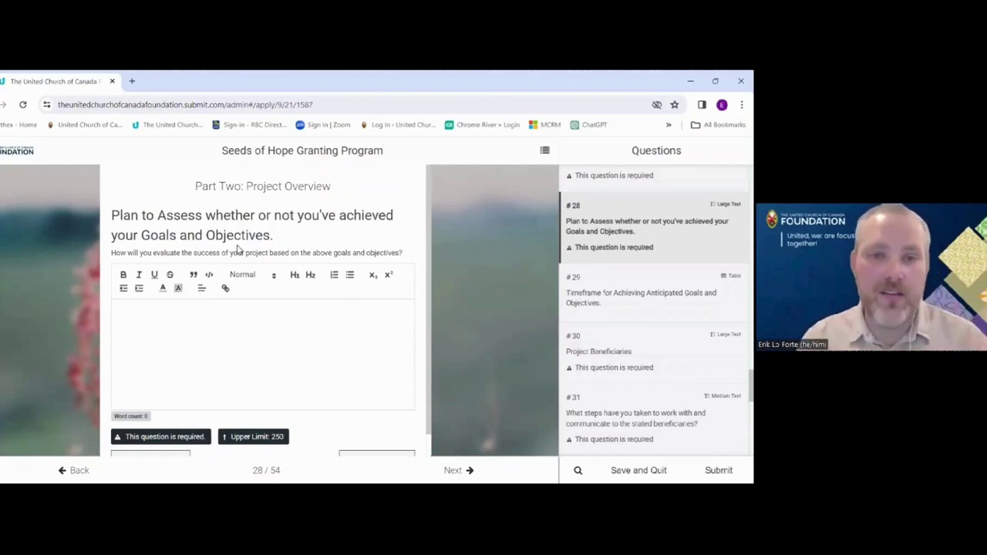
pyautogui.scroll(-1, 353, 368)
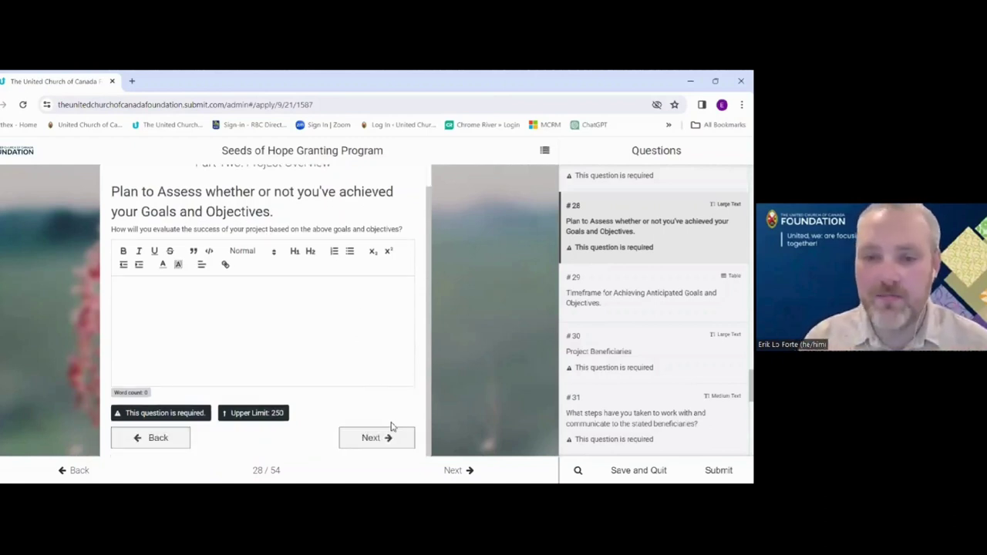
pyautogui.click(388, 437)
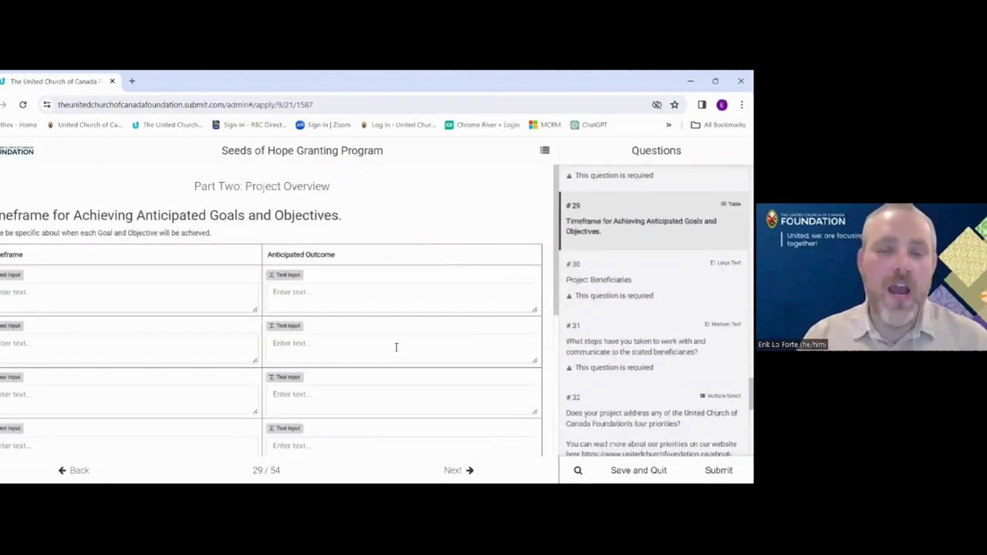
# Review the timeframe and Anticipated Outcome columns of the goals table, and continue to Project Beneficiaries.
pyautogui.scroll(-1, 396, 345)
pyautogui.scroll(1, 396, 346)
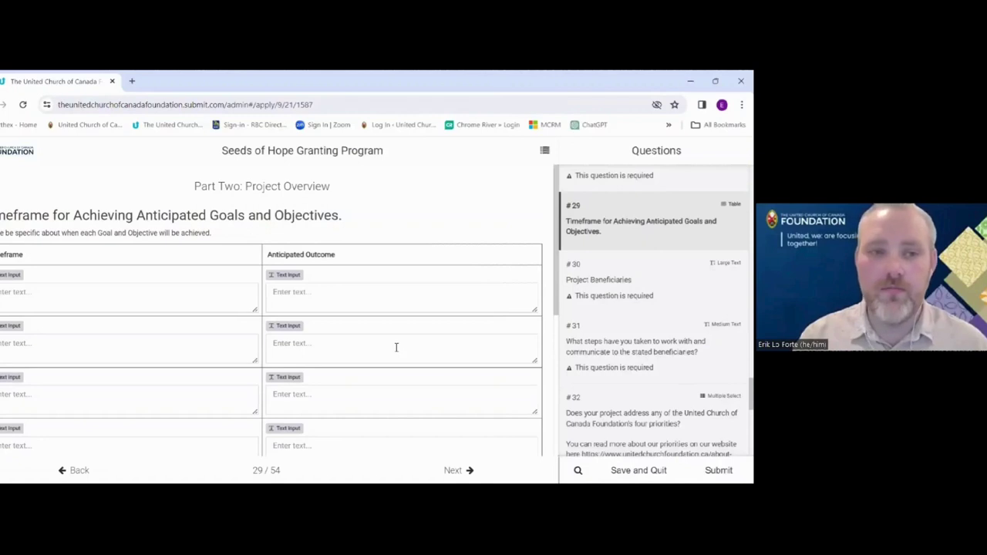
pyautogui.click(133, 297)
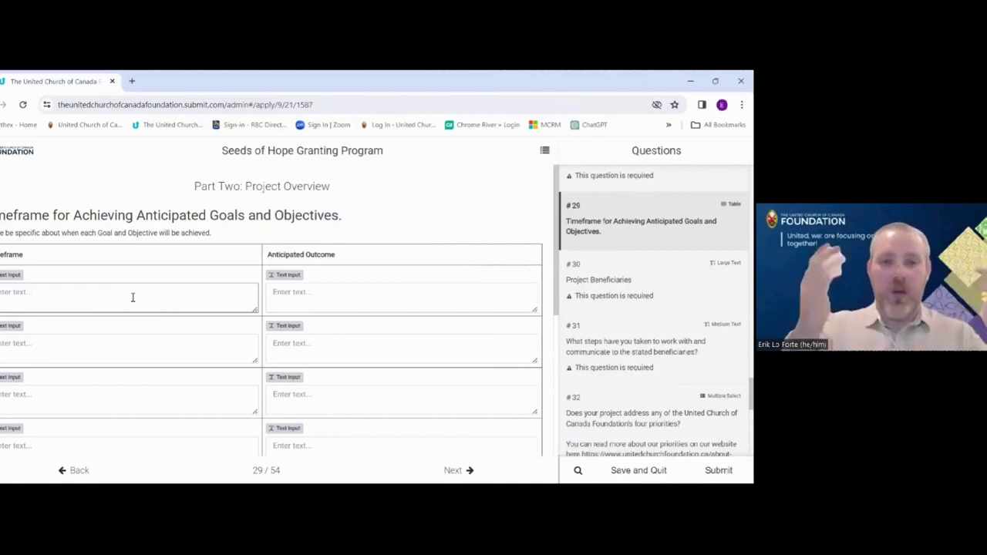
pyautogui.click(324, 294)
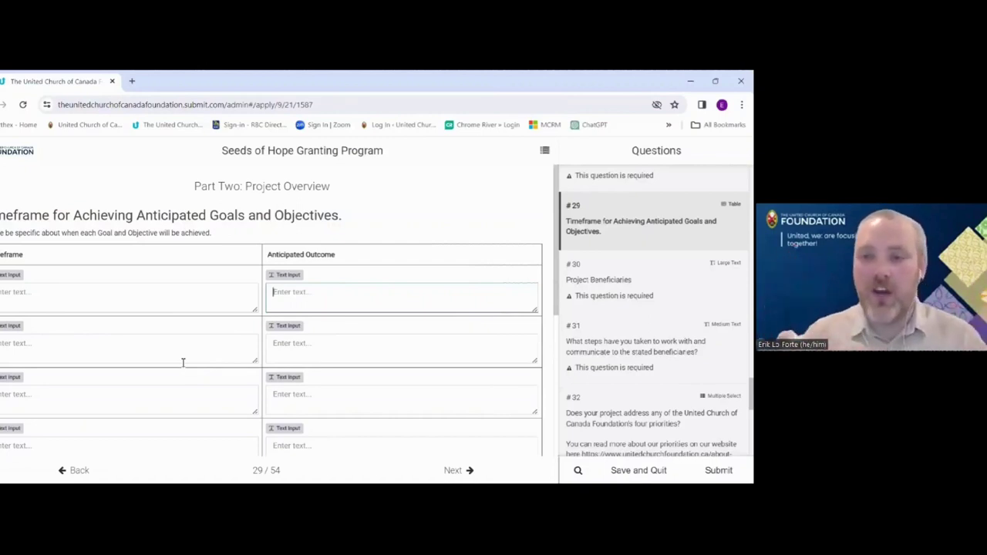
pyautogui.click(139, 297)
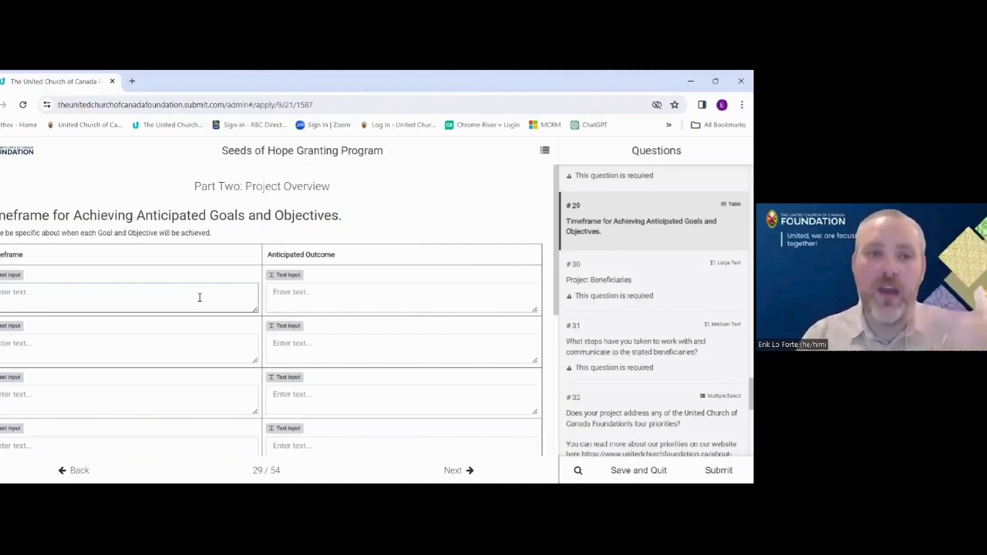
pyautogui.click(447, 472)
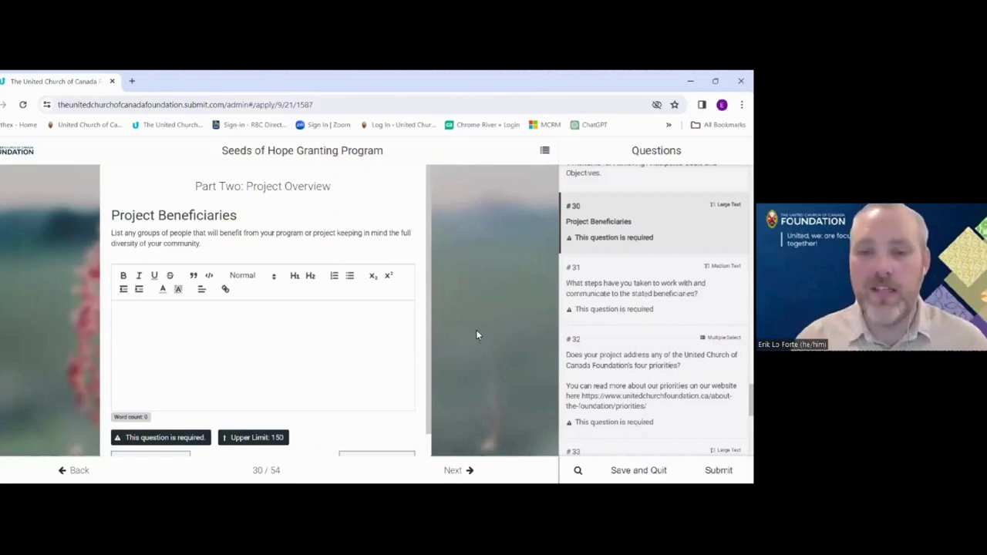
# Advance past Project Beneficiaries and the steps taken with beneficiaries, and display the options for the Foundation's four priorities.
pyautogui.scroll(-1, 346, 339)
pyautogui.click(388, 443)
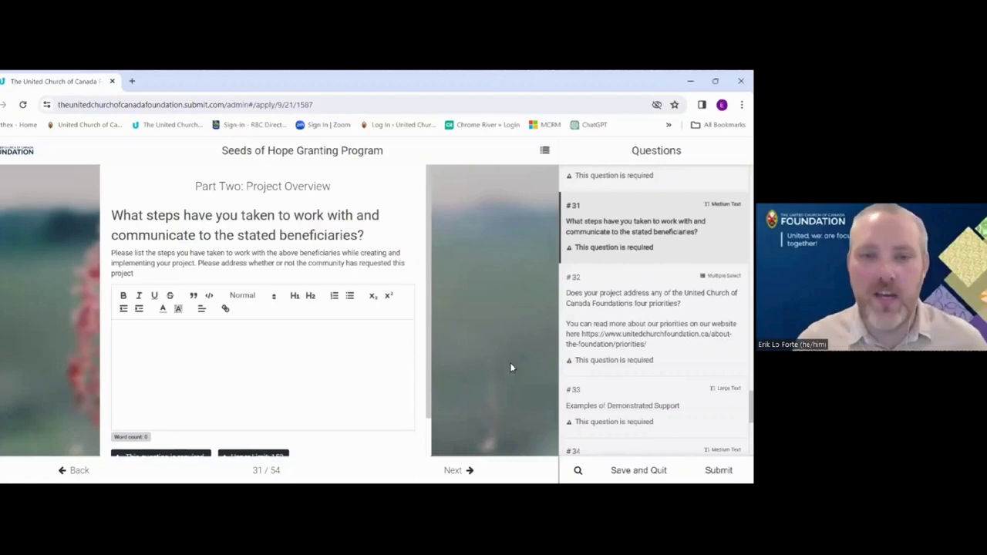
pyautogui.scroll(-2, 359, 368)
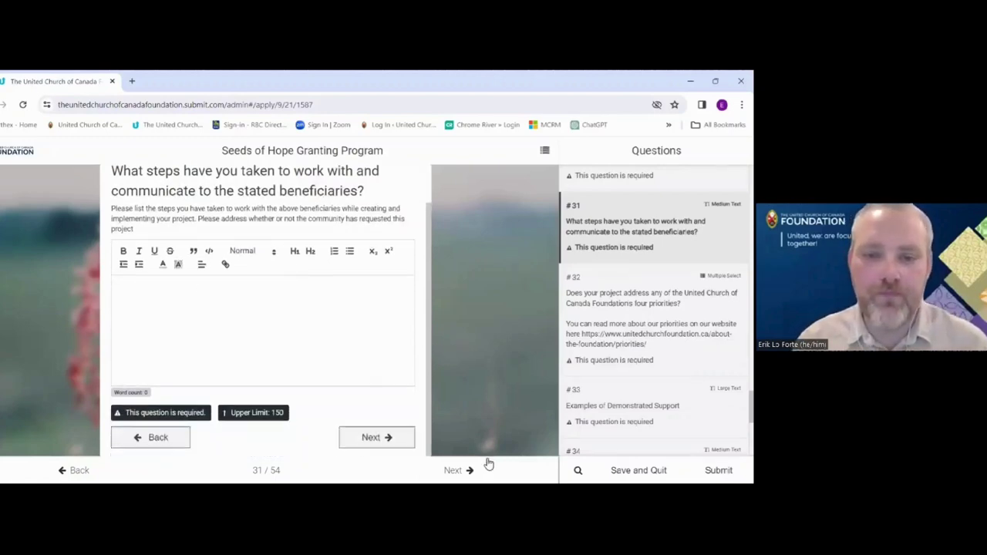
pyautogui.click(400, 441)
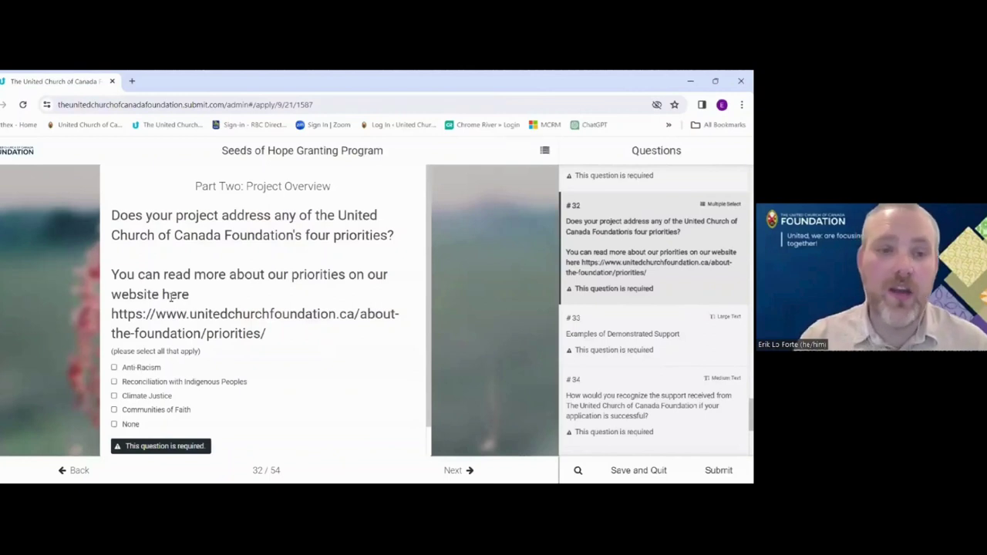
pyautogui.scroll(-1, 251, 379)
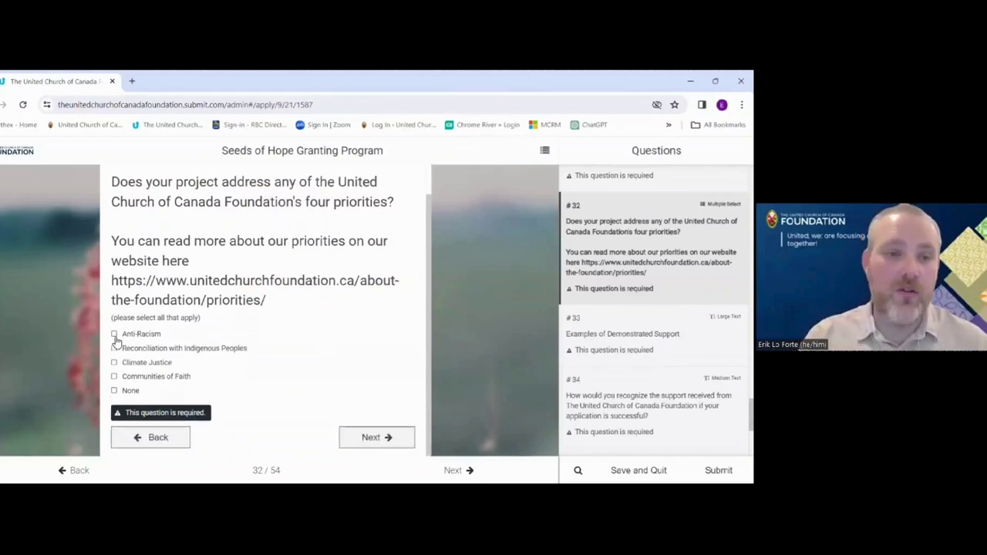
# Select Anti-Racism as the project's priority and advance past its follow-up question to Examples of Demonstrated Support.
pyautogui.click(114, 334)
pyautogui.click(392, 438)
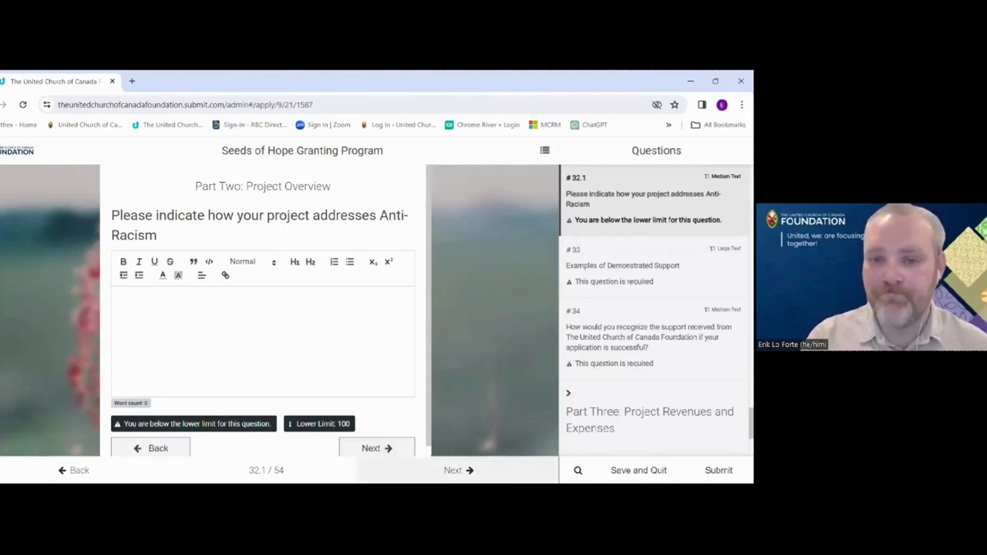
pyautogui.click(383, 449)
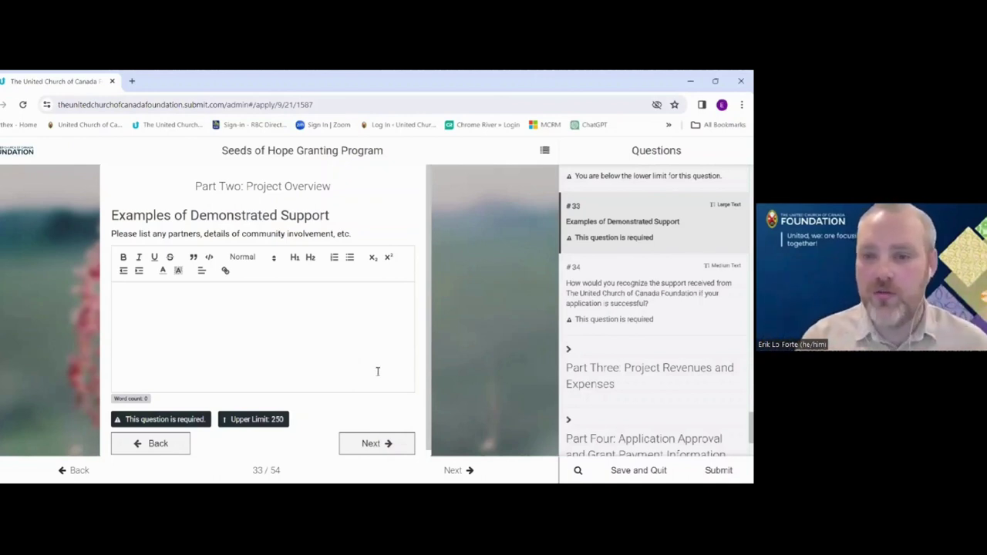
# Advance unanswered past Examples of Demonstrated Support and the support recognition question to Part Three's Amount Requested question.
pyautogui.click(381, 443)
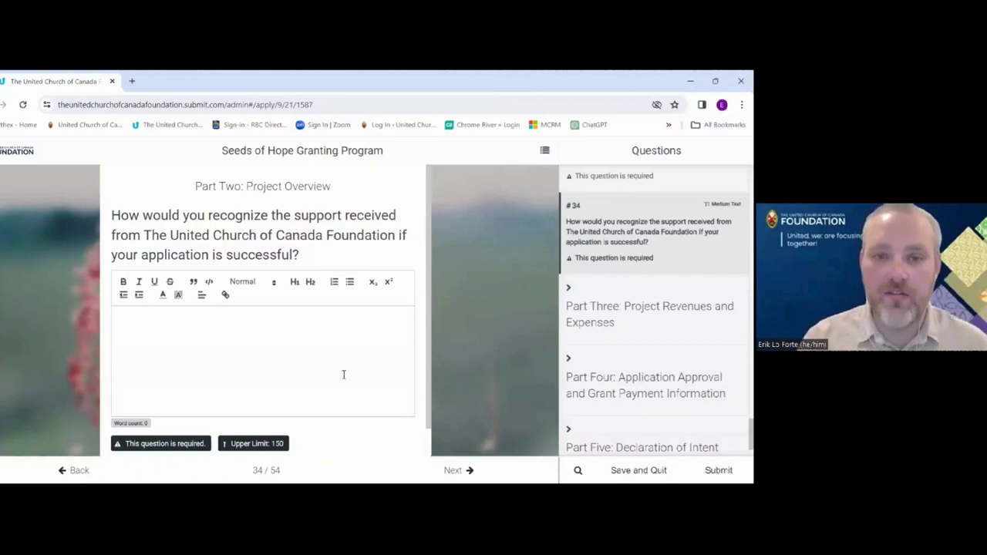
pyautogui.scroll(-1, 335, 359)
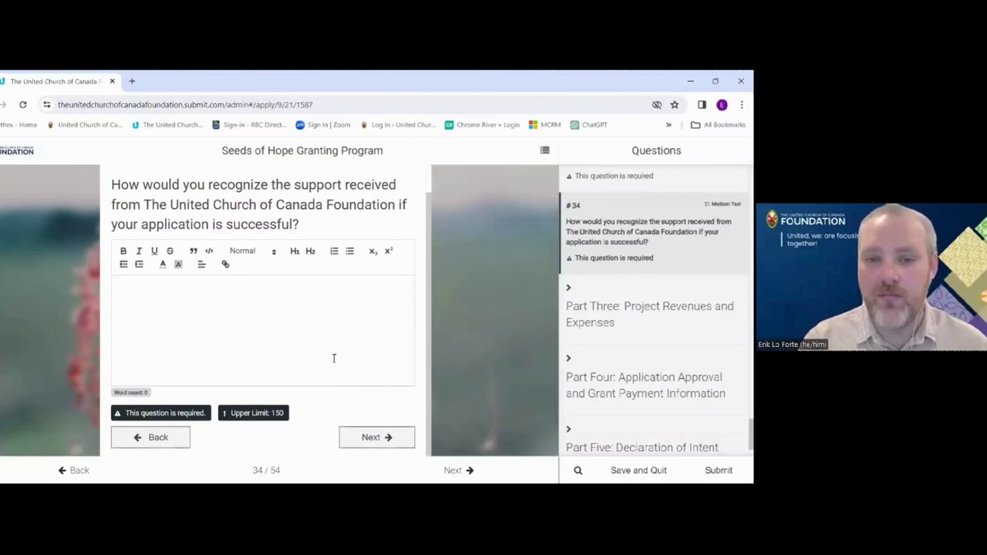
pyautogui.click(382, 440)
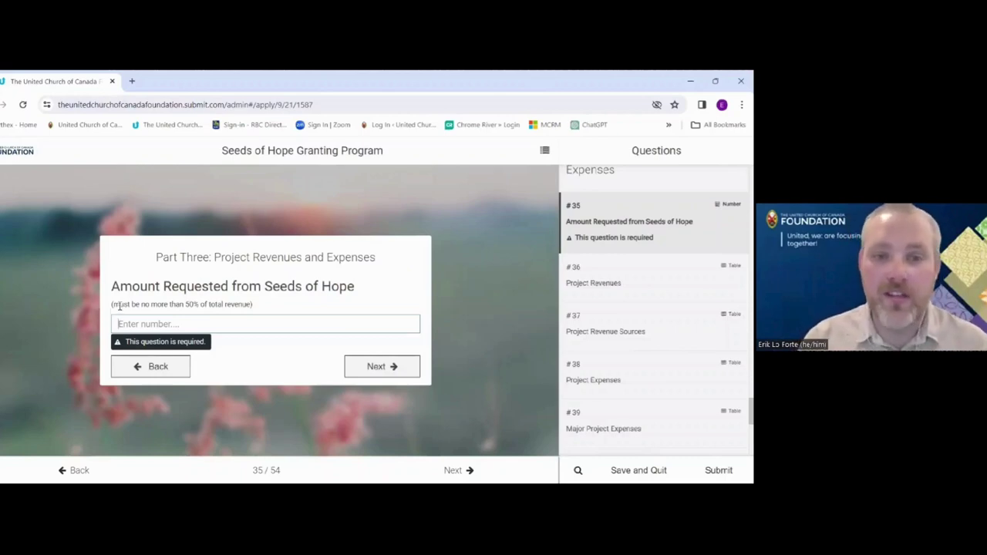
# Review the 50% of total revenue limit and the empty amount field, and continue to Project Revenues.
pyautogui.moveTo(120, 304); pyautogui.dragTo(234, 309)
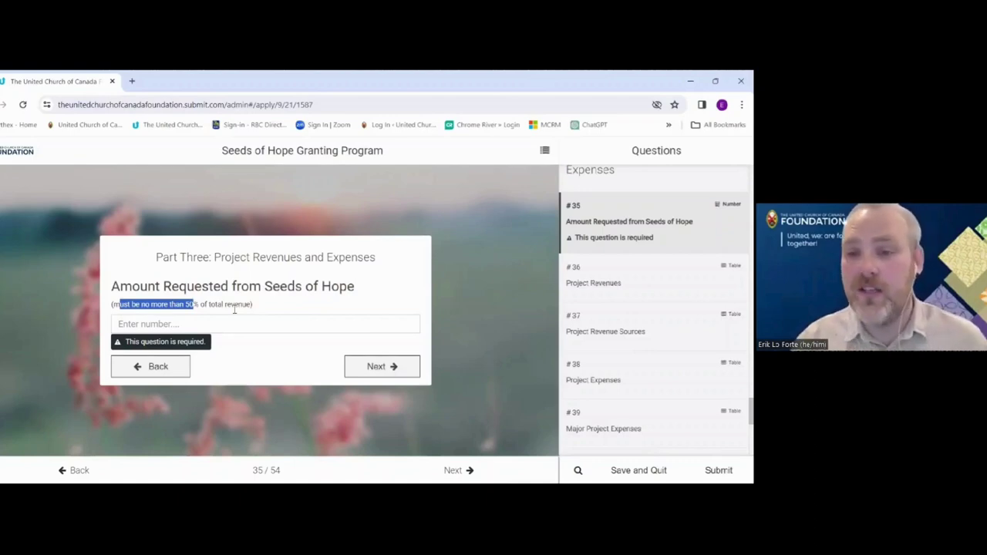
pyautogui.click(171, 324)
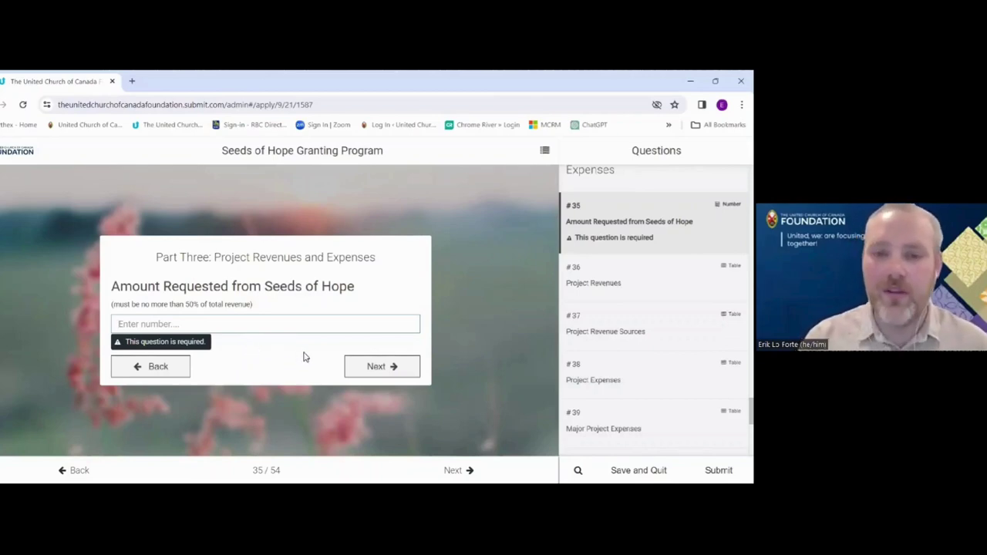
pyautogui.click(382, 368)
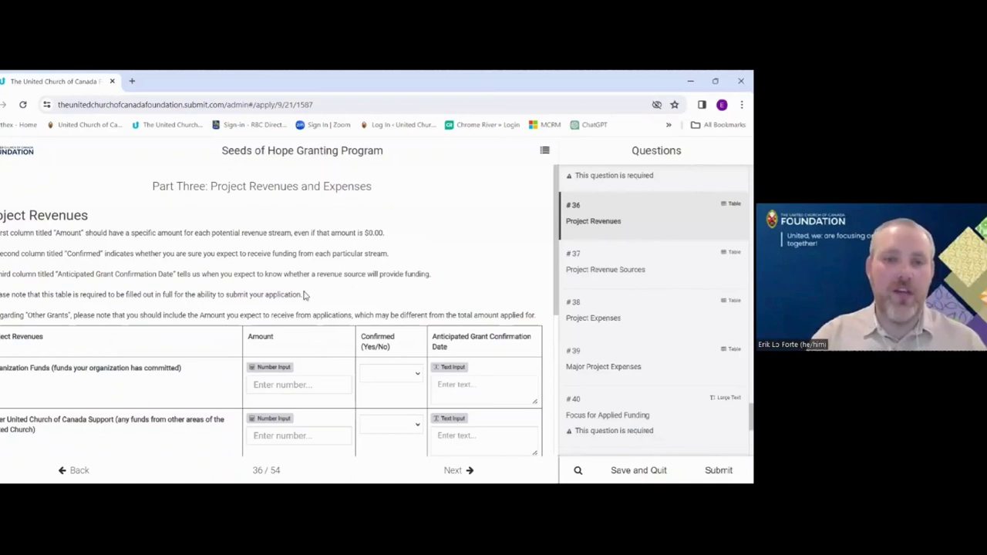
# Review the Project Revenues table's column headings: revenue source, Amount, Confirmed and Anticipated Grant Confirmation Date.
pyautogui.scroll(-1, 264, 276)
pyautogui.scroll(-1, 226, 283)
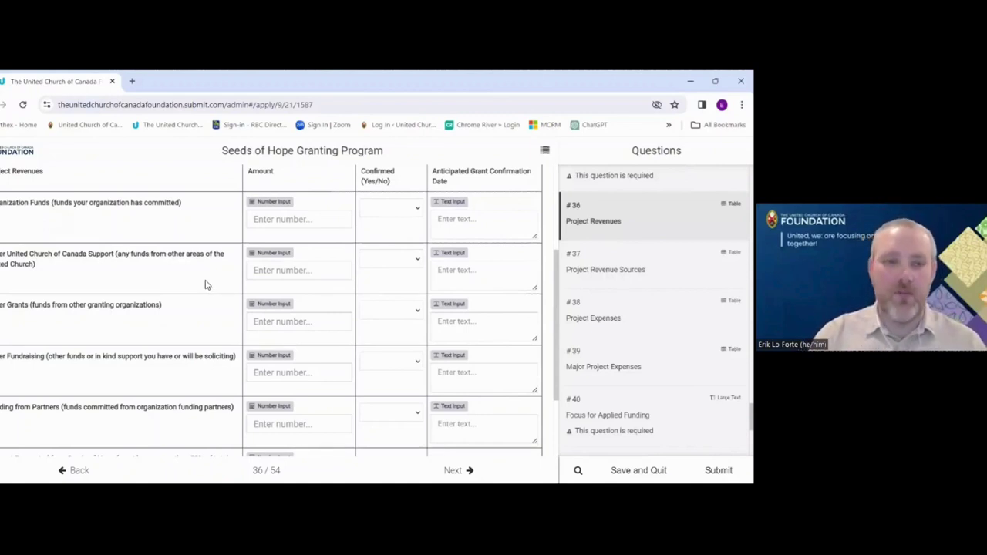
pyautogui.scroll(1, 205, 285)
pyautogui.moveTo(8, 229); pyautogui.dragTo(55, 230)
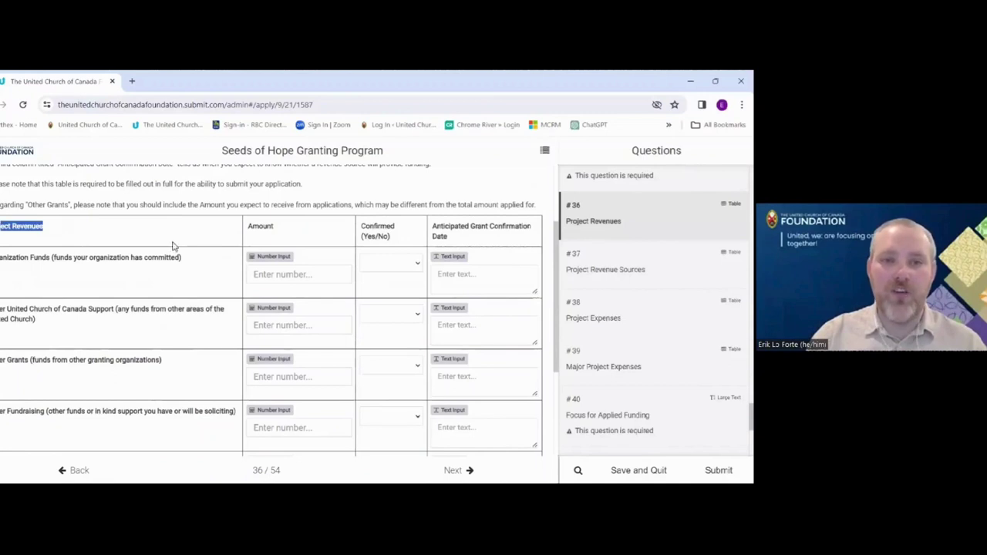
pyautogui.moveTo(249, 226); pyautogui.dragTo(282, 229)
pyautogui.moveTo(363, 226); pyautogui.dragTo(460, 237)
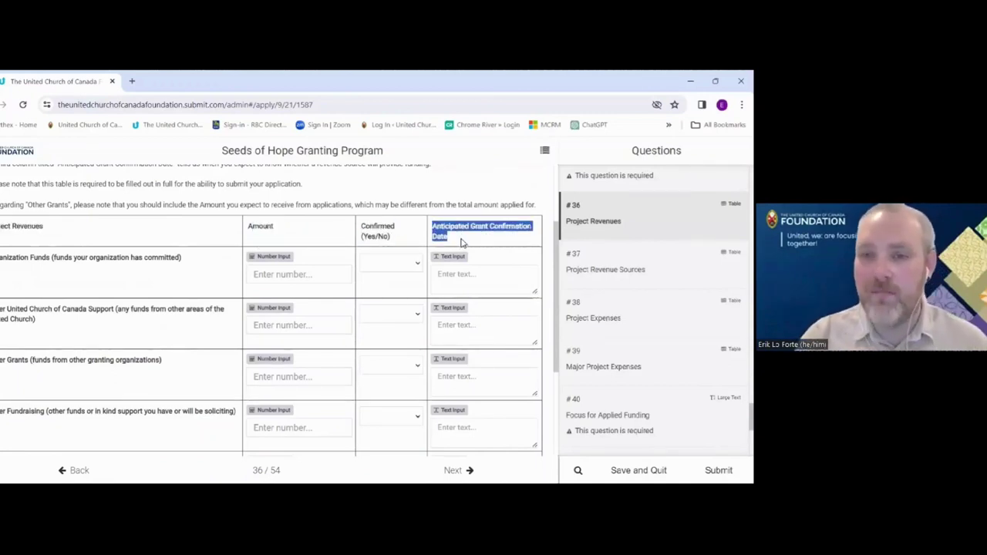
pyautogui.click(77, 268)
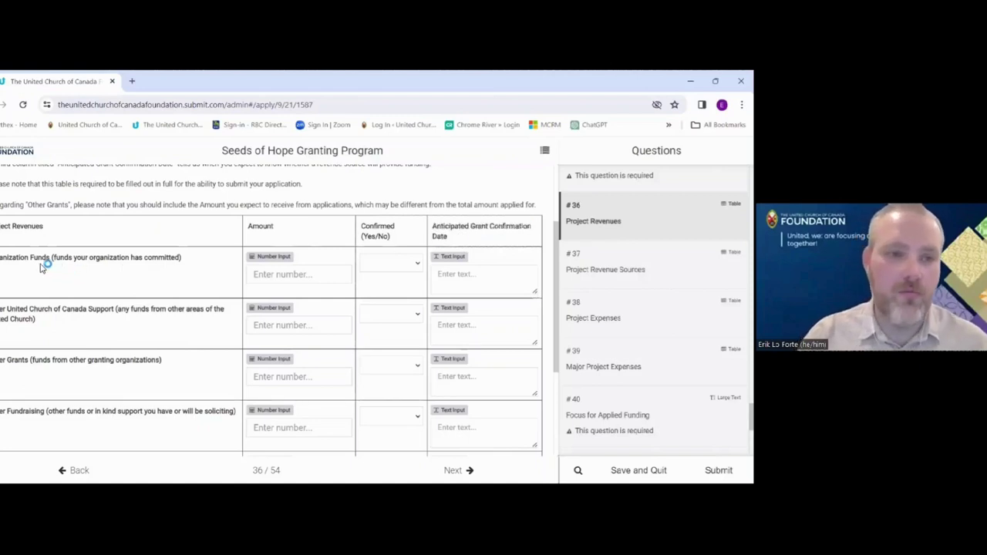
# Examine the revenue source rows from Organization Funds to the Amount Requested from Seeds of Hope and its amount field.
pyautogui.moveTo(1, 263); pyautogui.dragTo(97, 266)
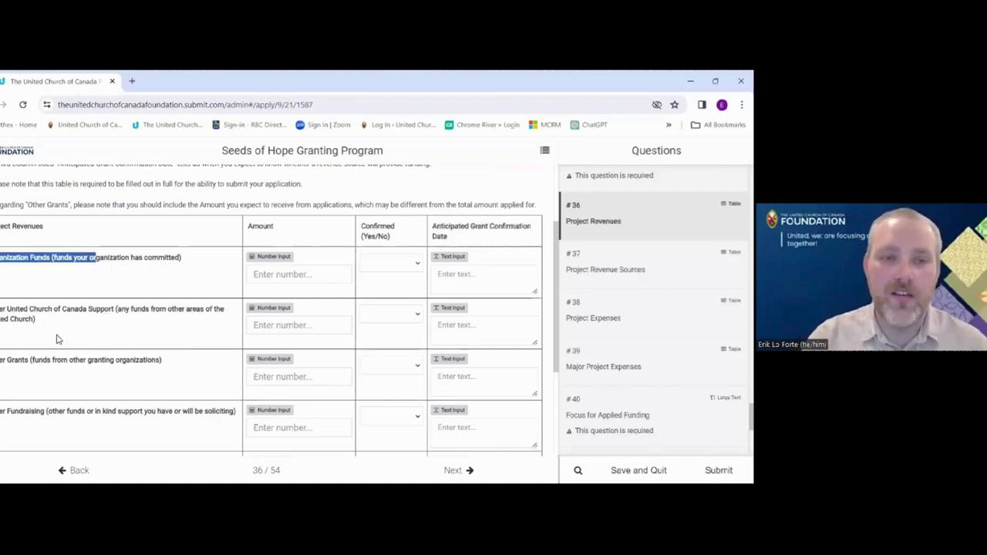
pyautogui.scroll(-1, 93, 362)
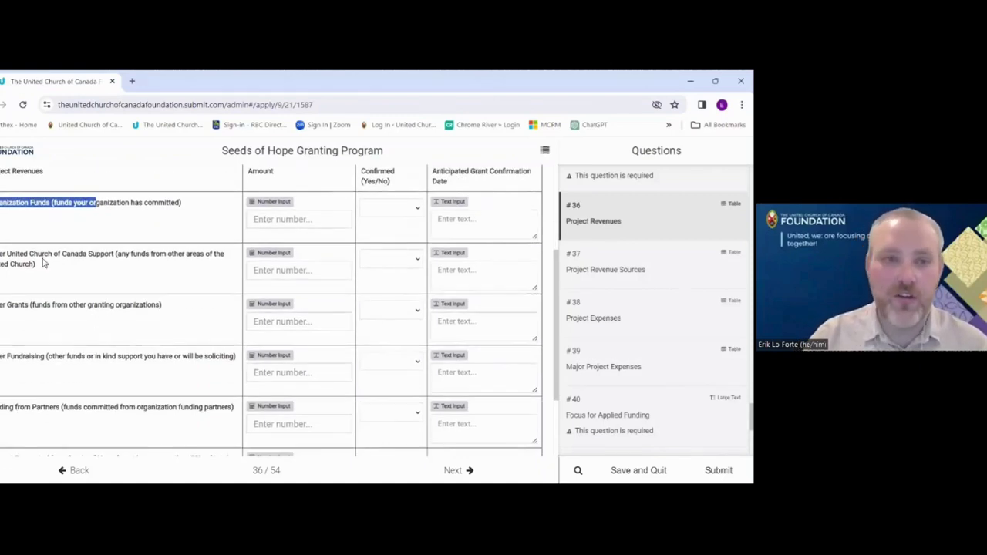
pyautogui.moveTo(7, 203); pyautogui.dragTo(41, 203)
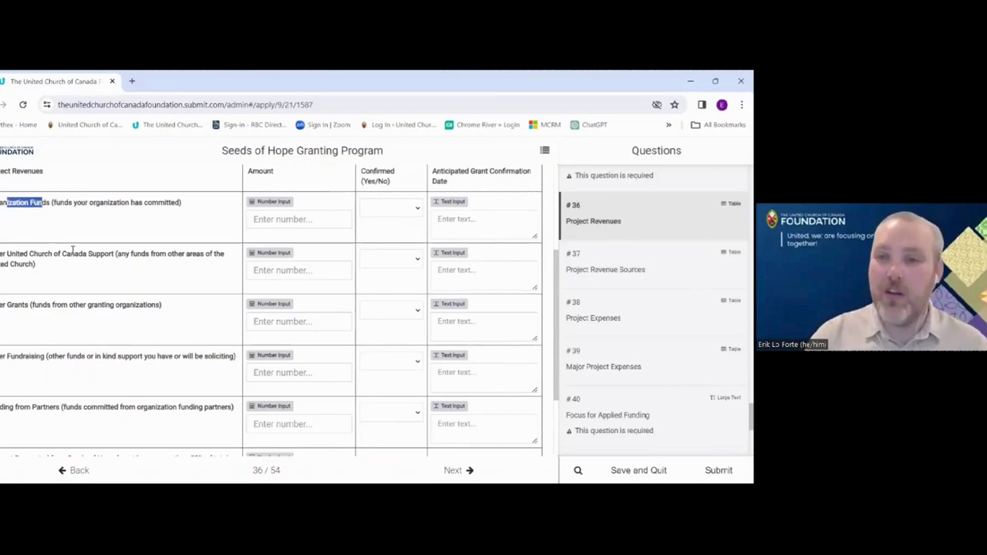
pyautogui.moveTo(24, 254); pyautogui.dragTo(75, 254)
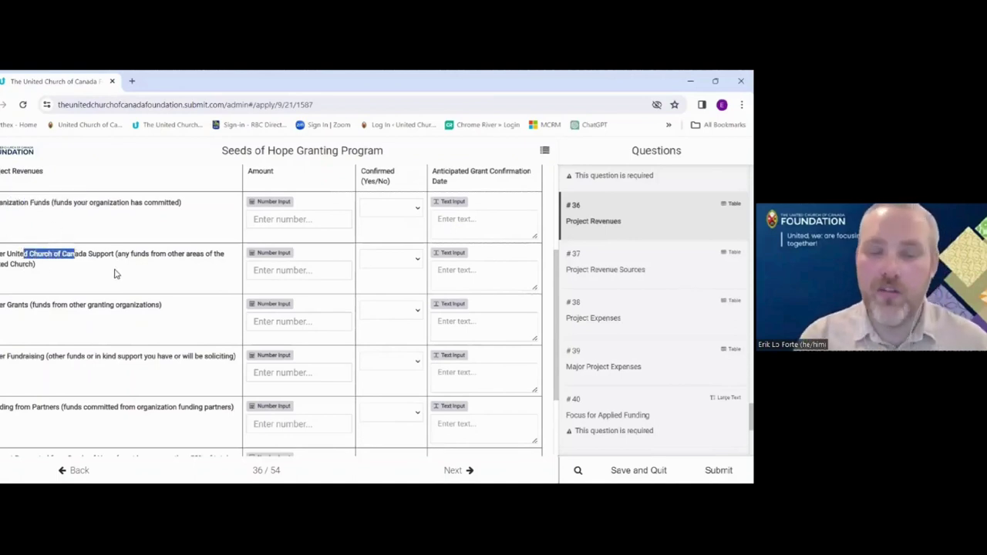
pyautogui.doubleClick(17, 304)
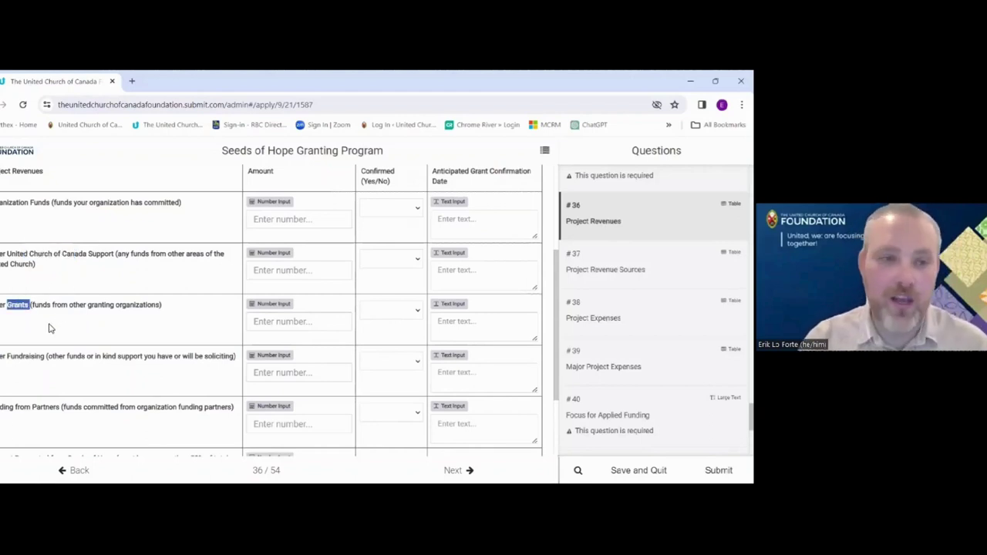
pyautogui.doubleClick(23, 355)
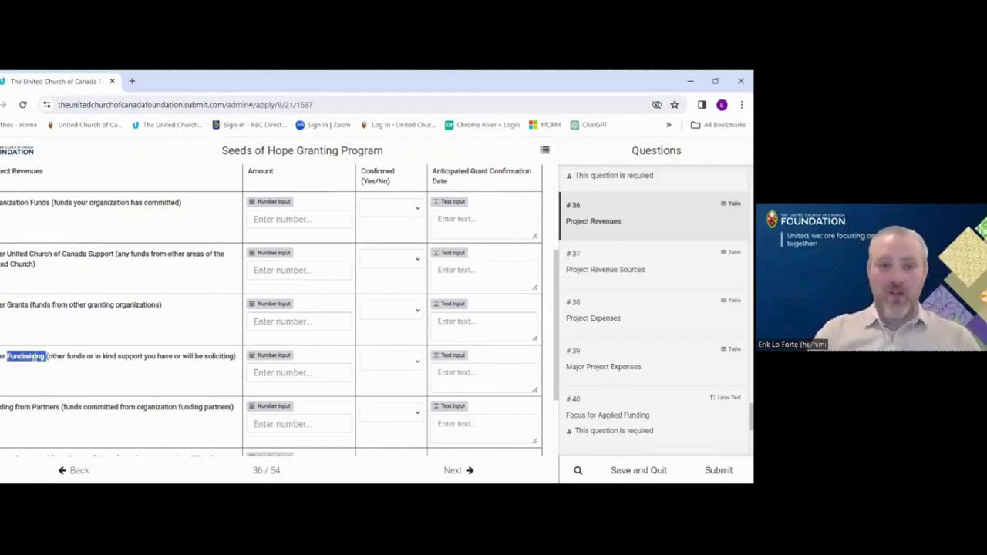
pyautogui.moveTo(10, 402); pyautogui.dragTo(76, 407)
pyautogui.scroll(-1, 52, 399)
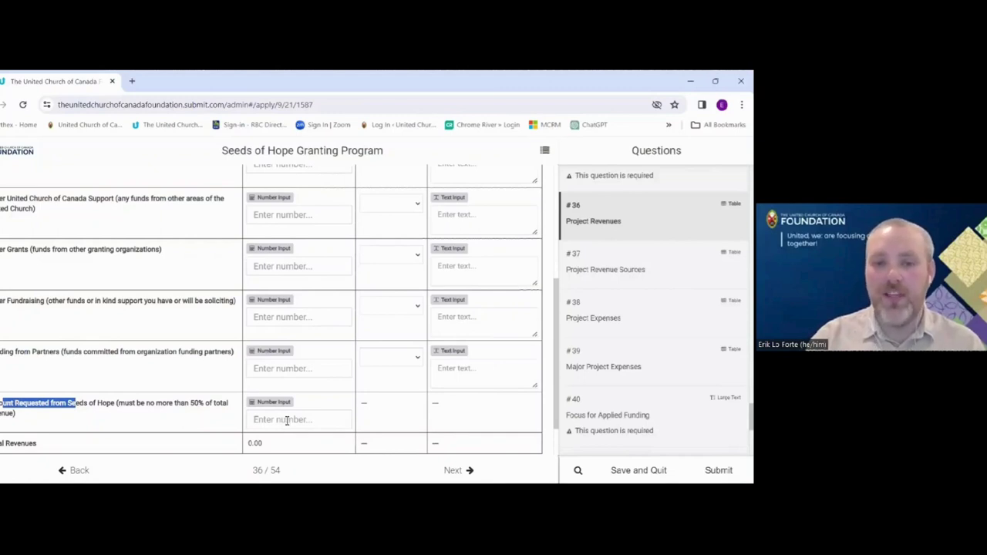
pyautogui.click(270, 419)
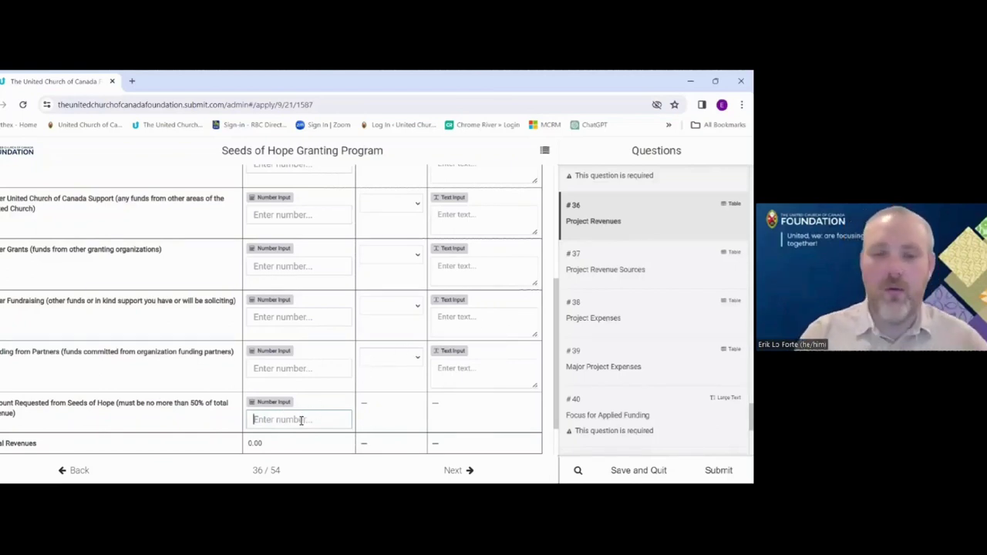
# Examine the Organization Funds row's amount field, Yes/No confirmation options and anticipated confirmation date field, leaving them blank.
pyautogui.scroll(3, 307, 416)
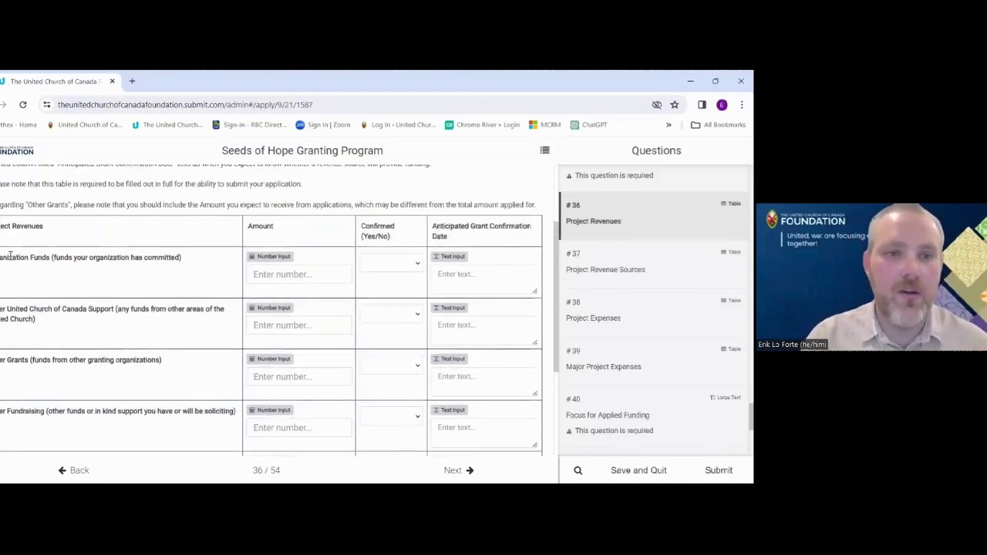
pyautogui.moveTo(11, 256); pyautogui.dragTo(34, 261)
pyautogui.click(270, 274)
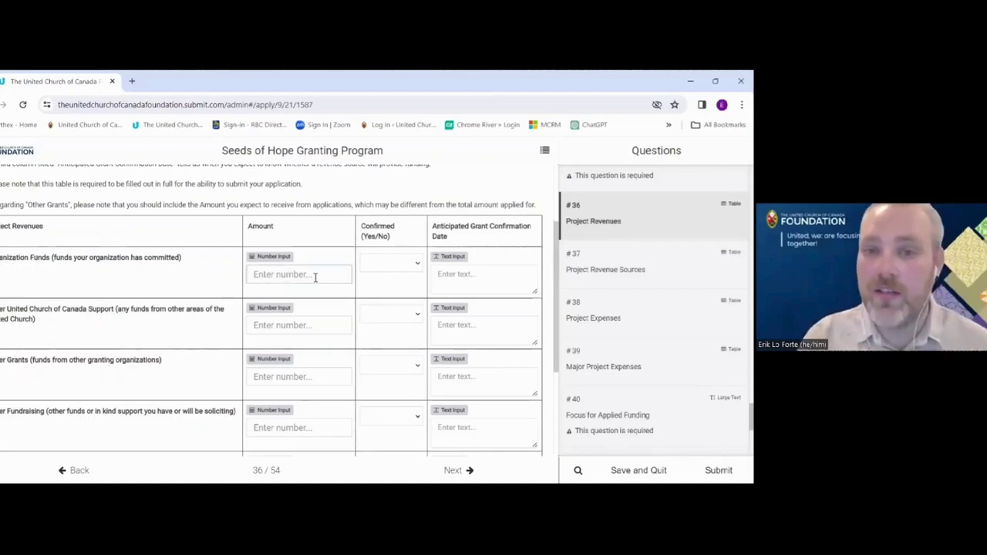
pyautogui.click(411, 267)
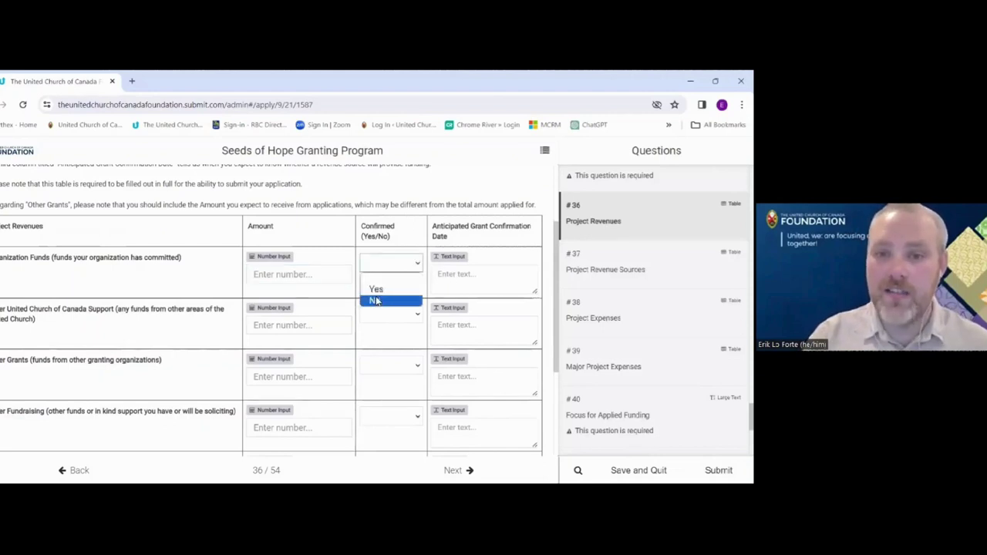
pyautogui.click(461, 276)
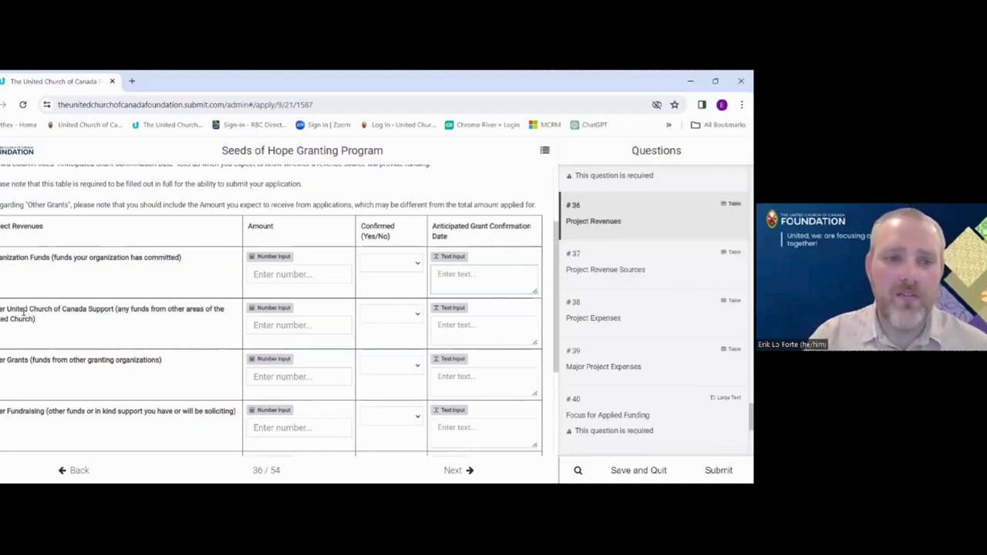
# Examine the other United Church of Canada support row and the Other Grants row's amount, confirmation options and date fields.
pyautogui.click(99, 312)
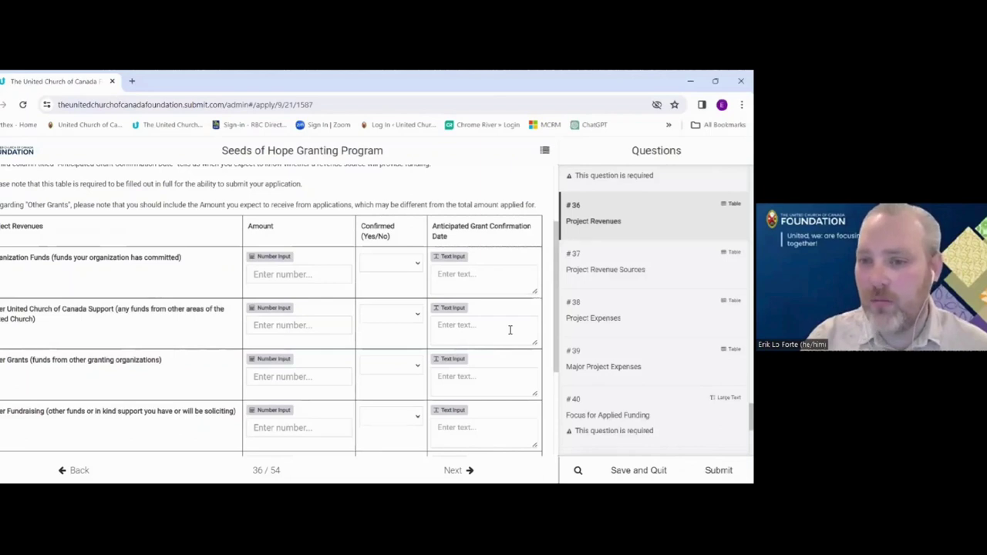
pyautogui.moveTo(21, 360); pyautogui.dragTo(0, 360)
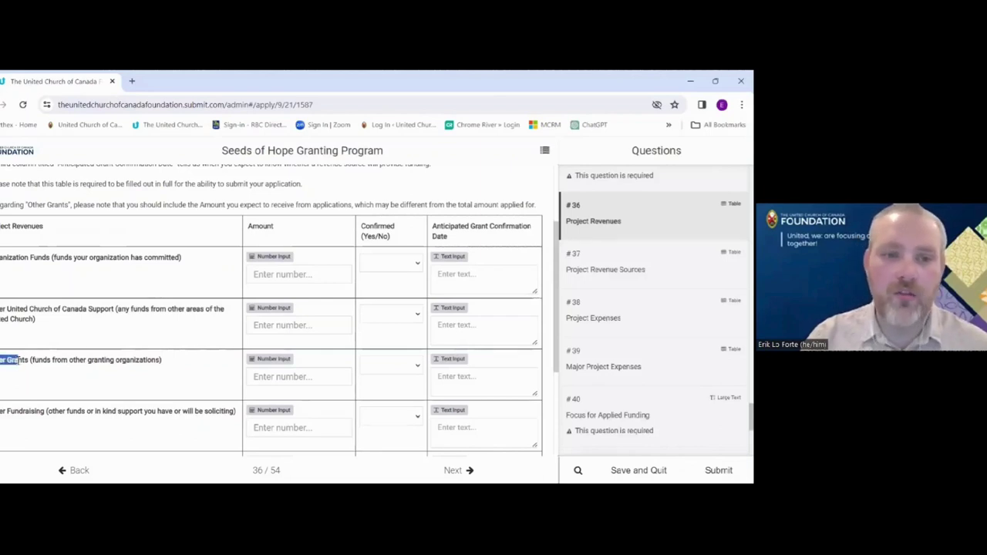
pyautogui.click(296, 378)
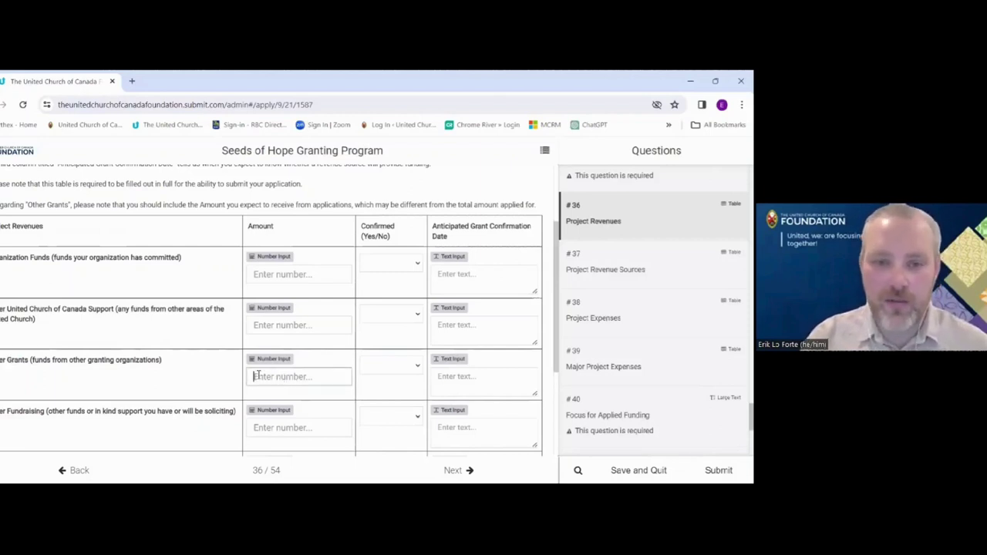
pyautogui.click(393, 368)
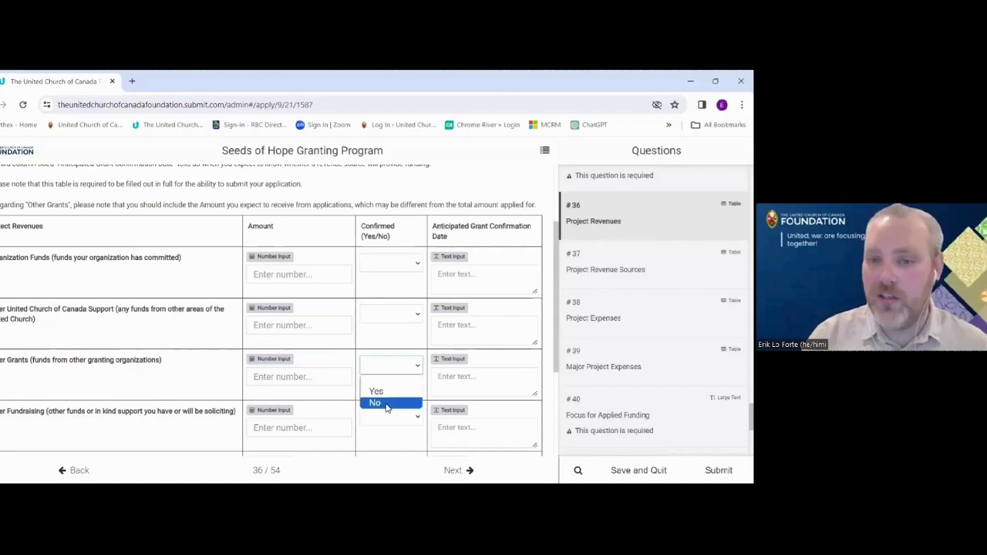
pyautogui.click(460, 377)
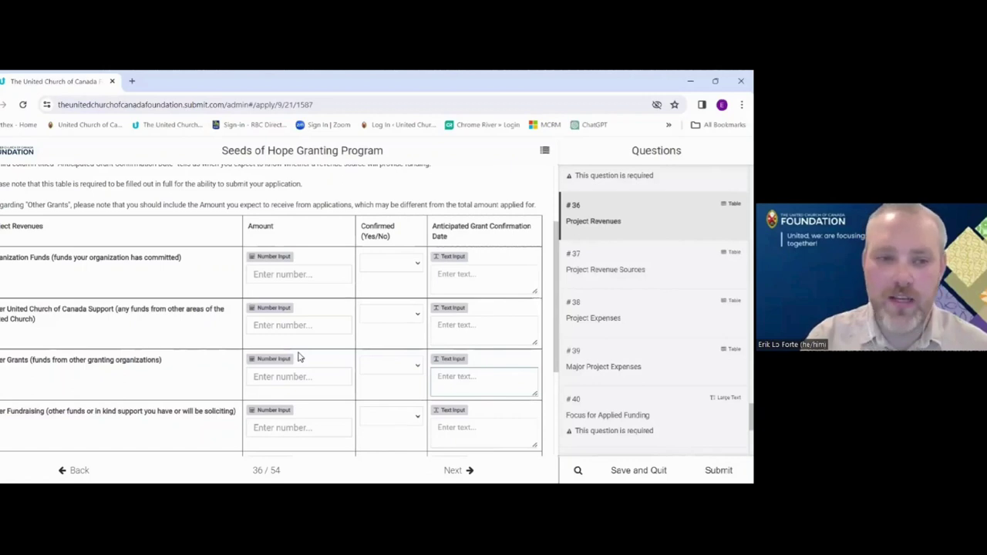
# Review the Total Revenues amount at the end of the table, and continue to Project Revenue Sources.
pyautogui.scroll(-1, 158, 369)
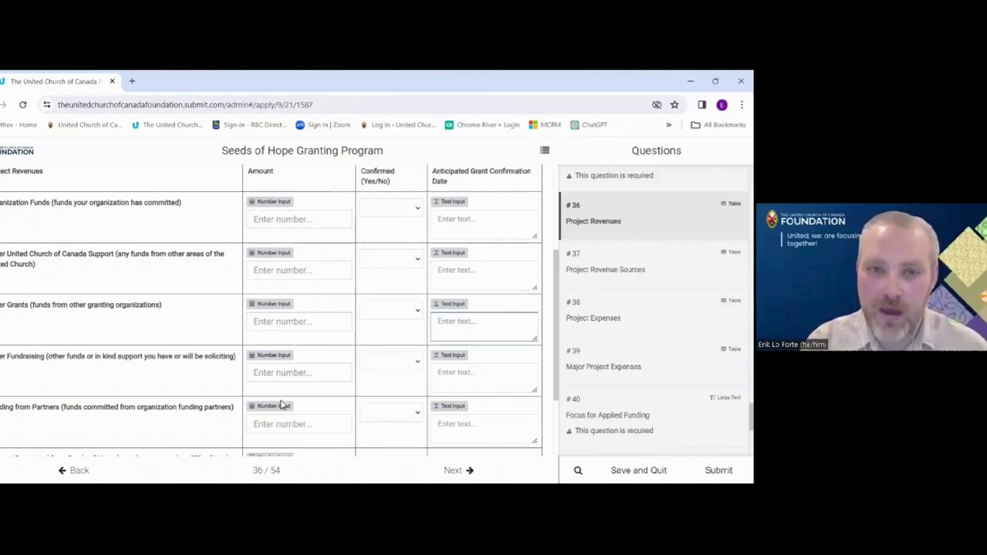
pyautogui.scroll(-2, 283, 404)
pyautogui.moveTo(274, 395); pyautogui.dragTo(244, 393)
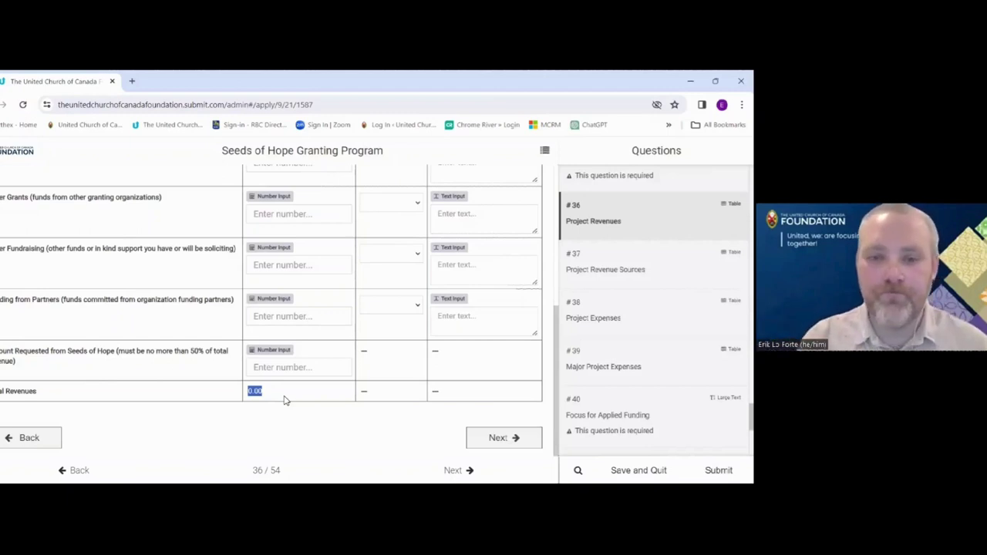
pyautogui.click(494, 439)
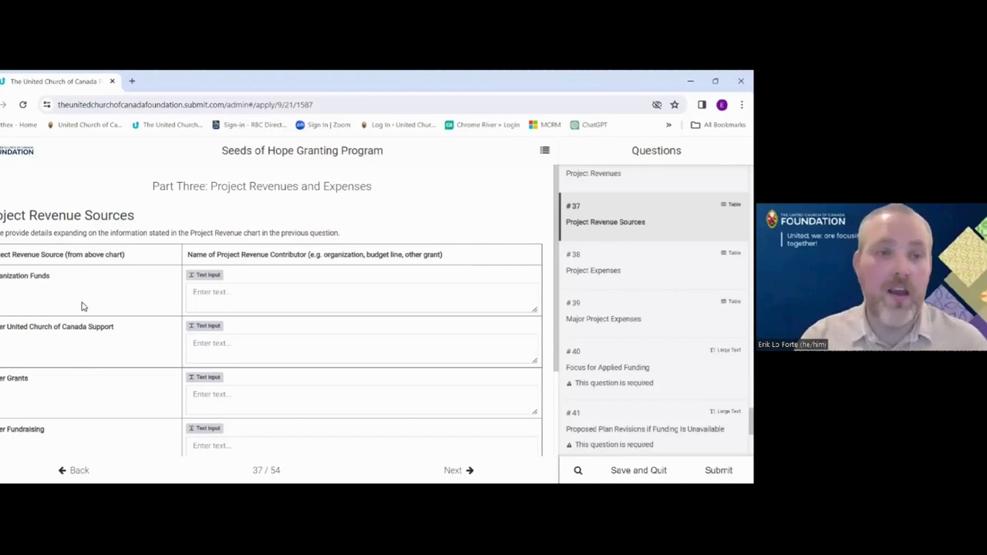
# Examine the Organization Funds row and its revenue contributor name field in the Project Revenue Sources table.
pyautogui.click(198, 291)
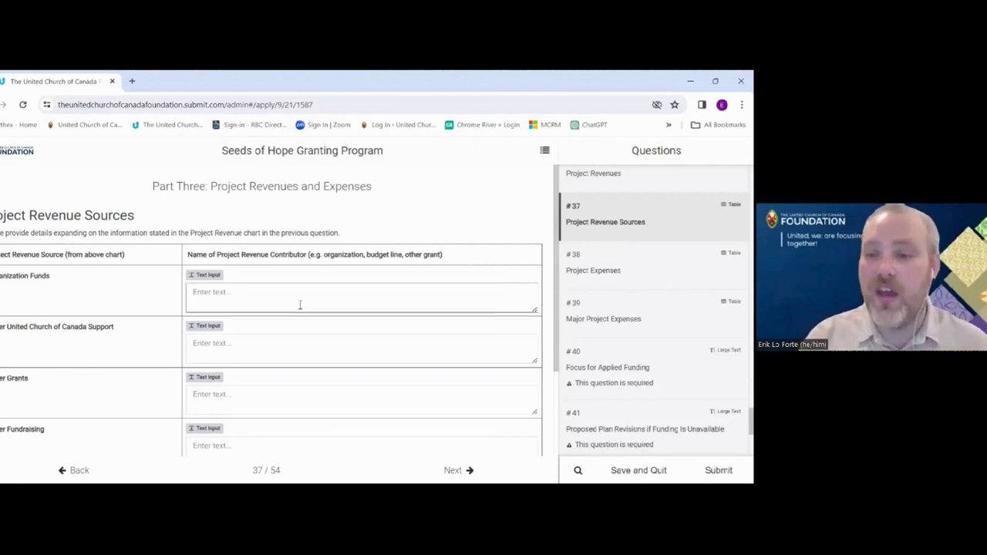
pyautogui.tripleClick(46, 276)
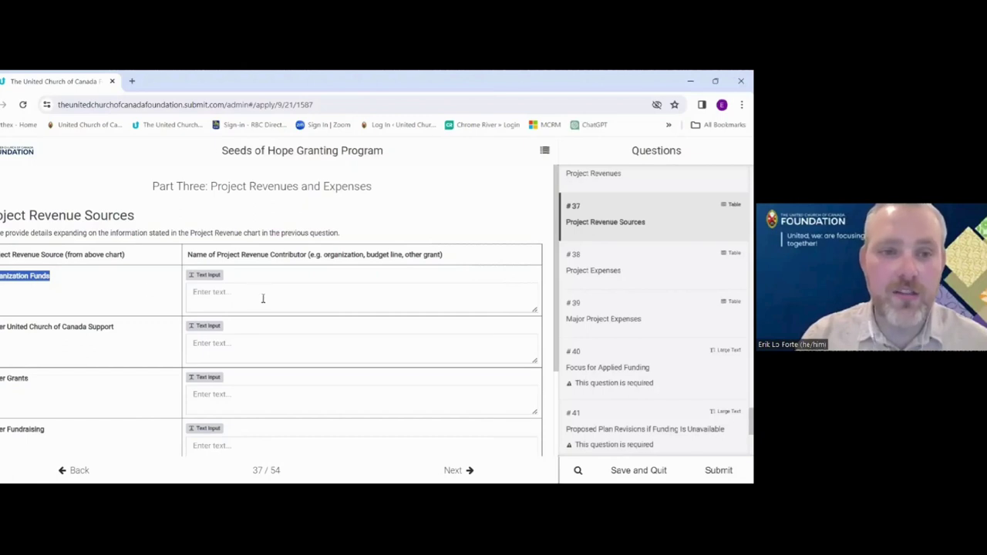
pyautogui.click(203, 291)
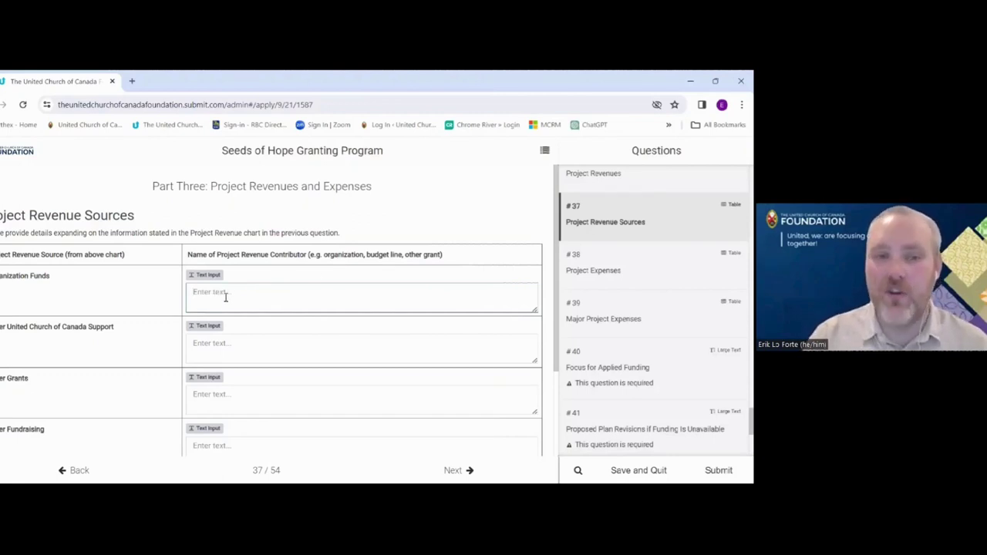
# Examine the contributor name fields for Other Grants, Other Fundraising and Funding from Partners, leaving them blank.
pyautogui.moveTo(1, 378); pyautogui.dragTo(45, 378)
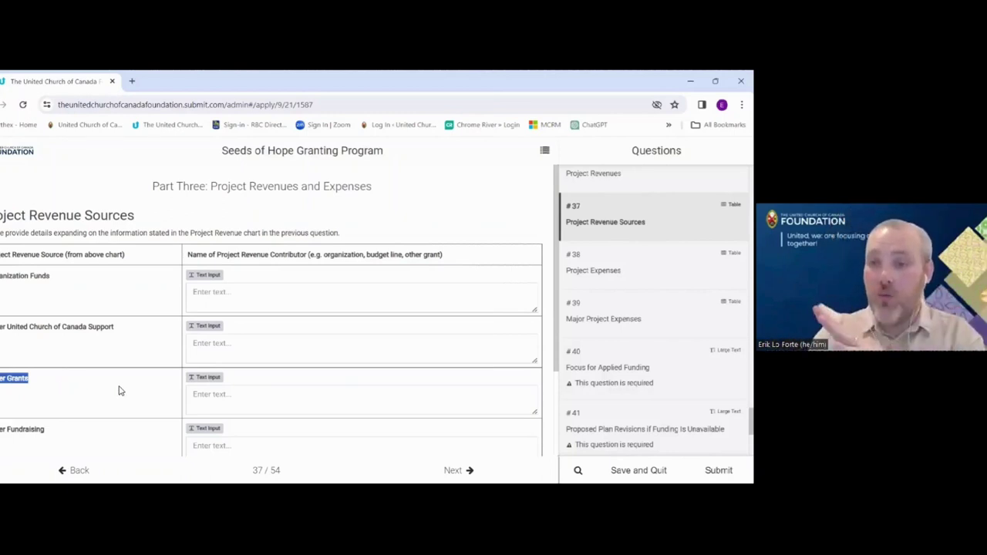
pyautogui.click(211, 401)
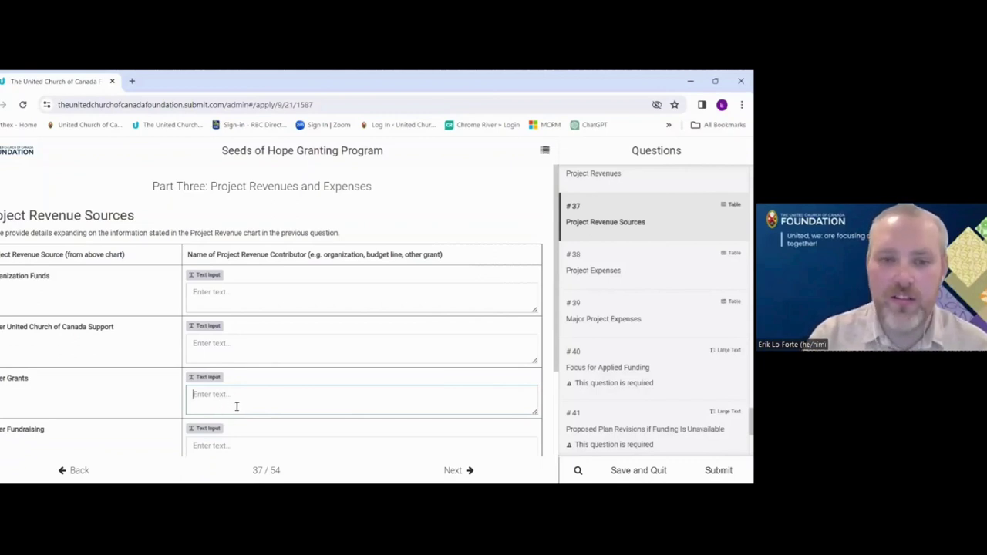
pyautogui.scroll(-3, 237, 406)
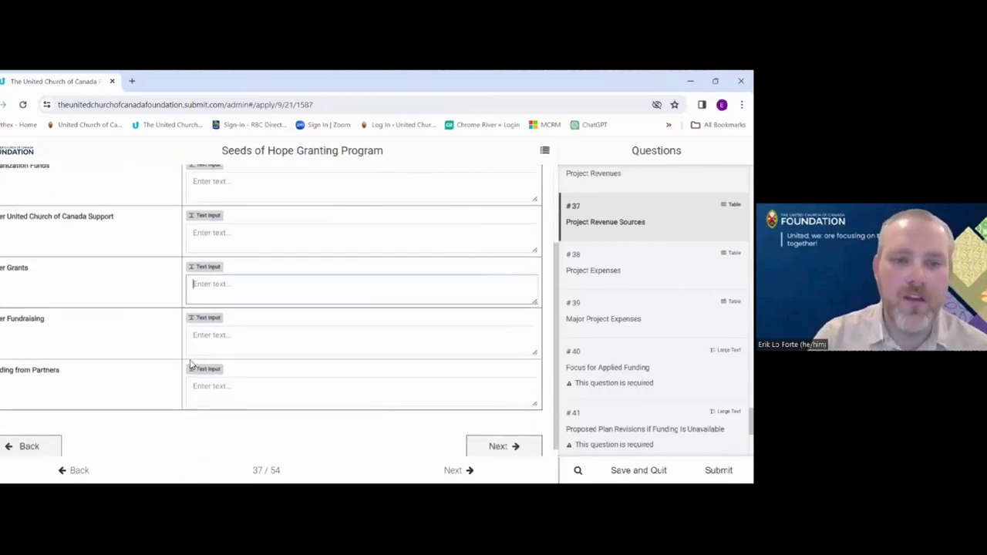
pyautogui.click(213, 342)
pyautogui.click(207, 395)
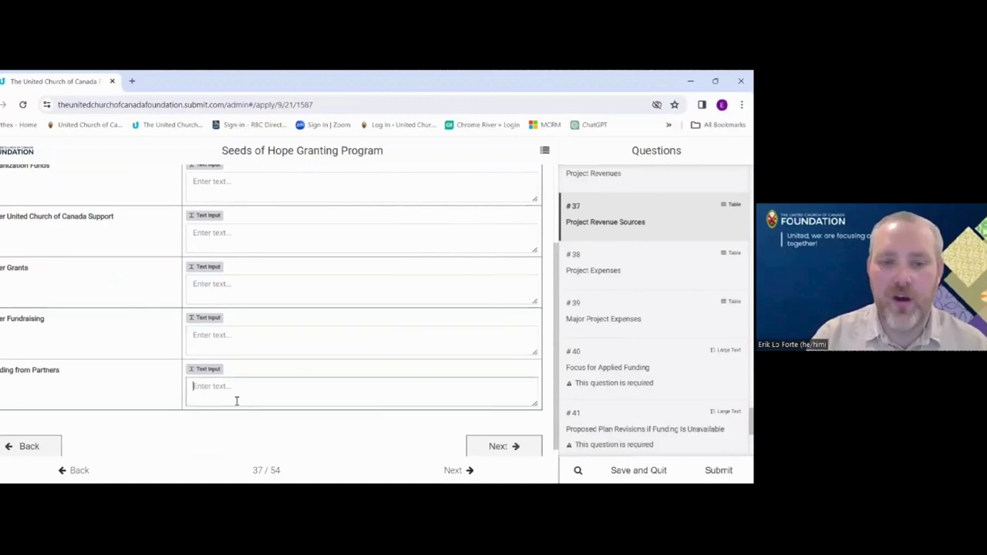
# Review the whole Project Revenue Sources table once more, and continue to the Project Expenses question.
pyautogui.scroll(3, 239, 392)
pyautogui.scroll(-2, 239, 393)
pyautogui.scroll(2, 242, 393)
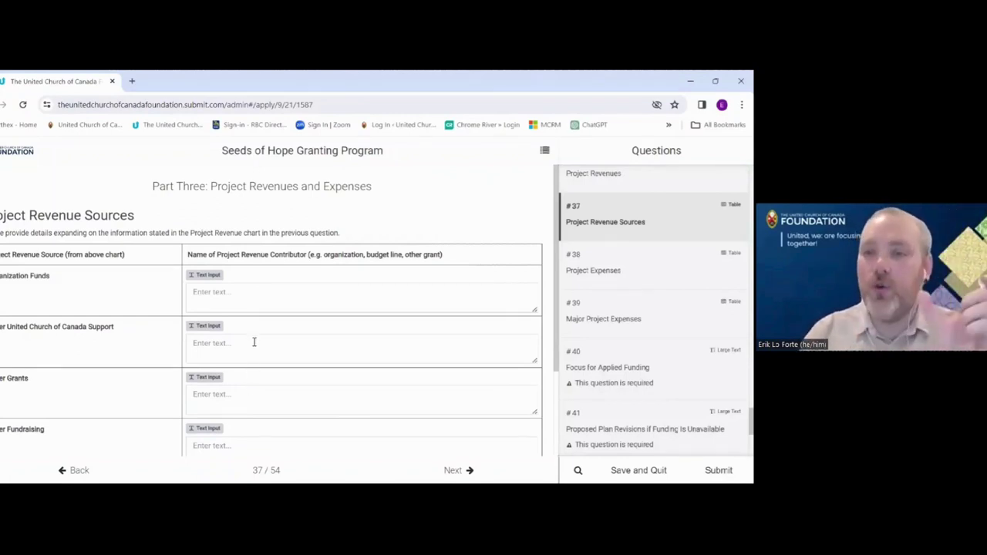
pyautogui.scroll(-3, 265, 342)
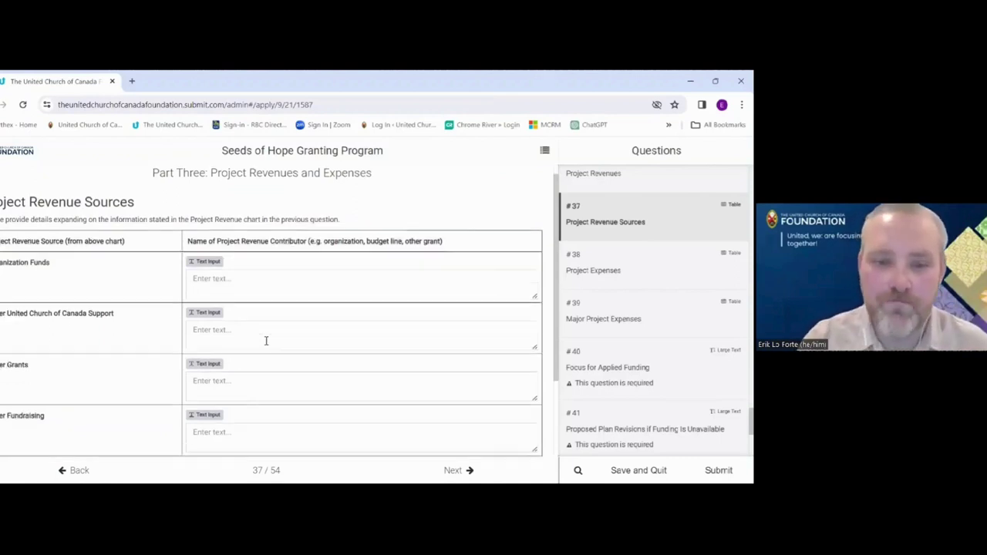
pyautogui.click(446, 470)
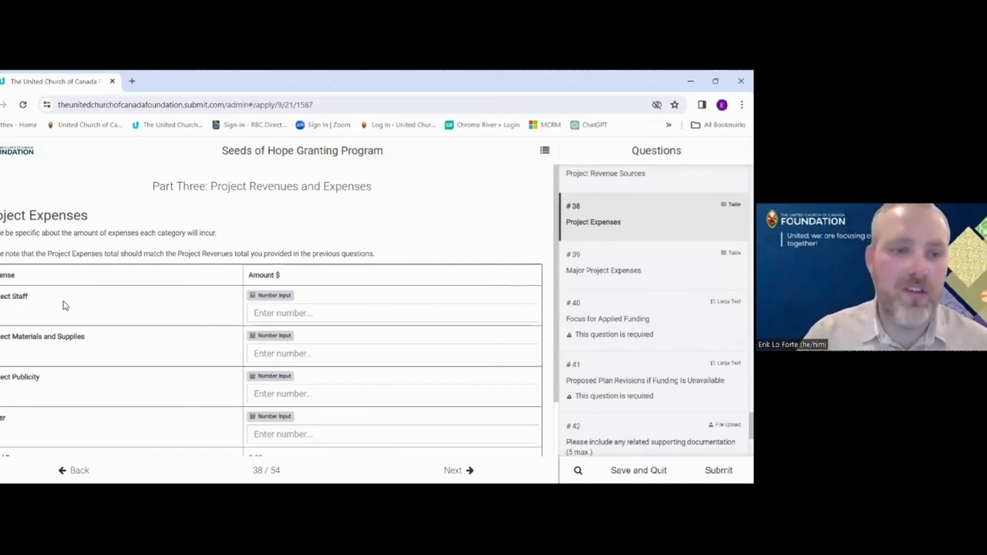
# Examine the Project Expenses categories: Project Staff, Project Materials and Supplies, Project Publicity and Other.
pyautogui.scroll(-1, 75, 409)
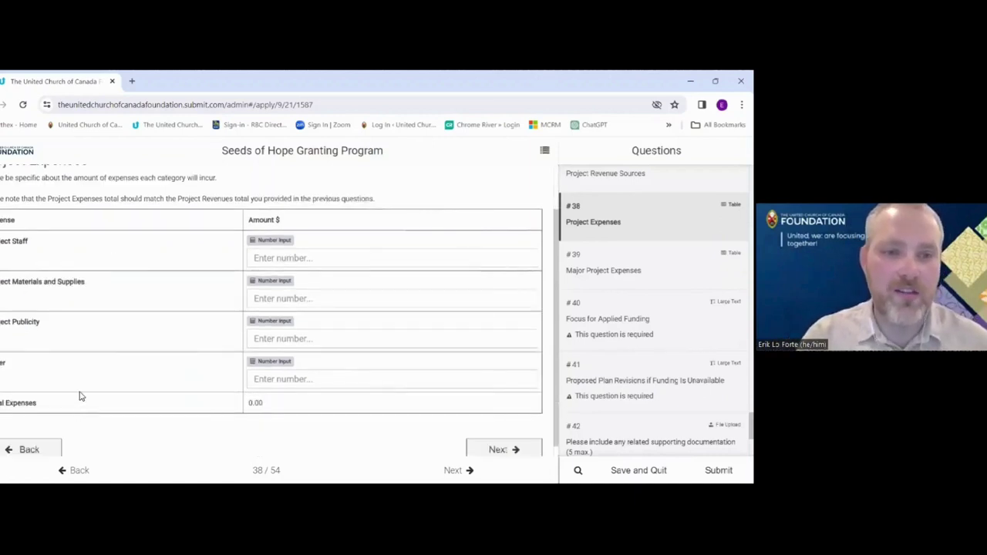
pyautogui.moveTo(0, 242); pyautogui.dragTo(45, 246)
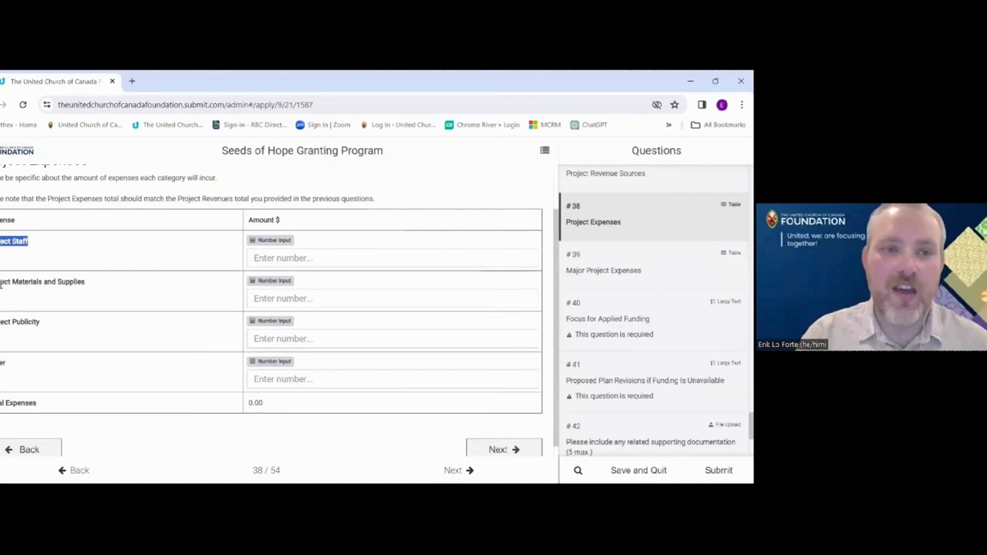
pyautogui.moveTo(2, 284); pyautogui.dragTo(84, 293)
pyautogui.click(53, 331)
pyautogui.moveTo(53, 331); pyautogui.dragTo(13, 357)
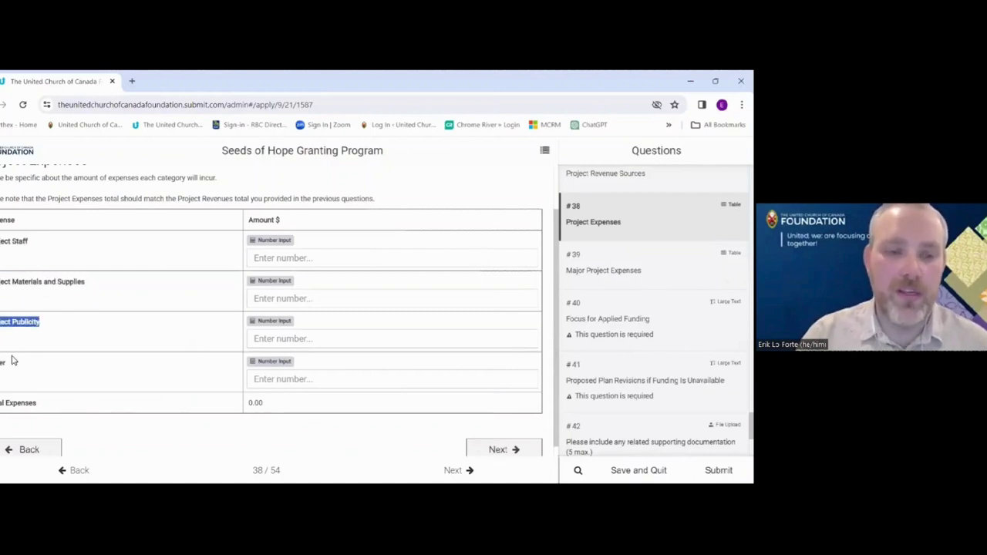
pyautogui.click(36, 363)
# Examine the amount field of each Project Expenses category from Project Staff to Other, entering no figures.
pyautogui.click(283, 259)
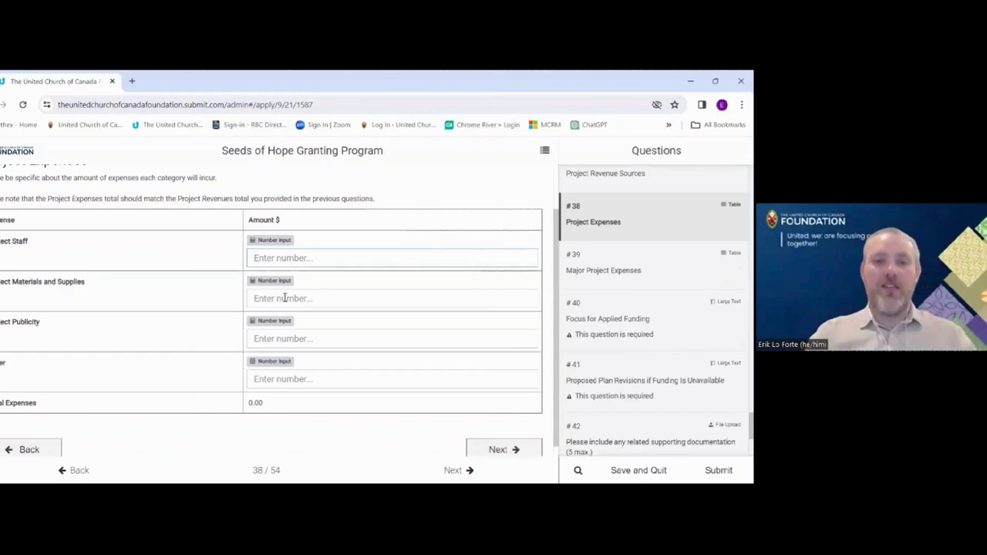
pyautogui.moveTo(1, 242); pyautogui.dragTo(25, 245)
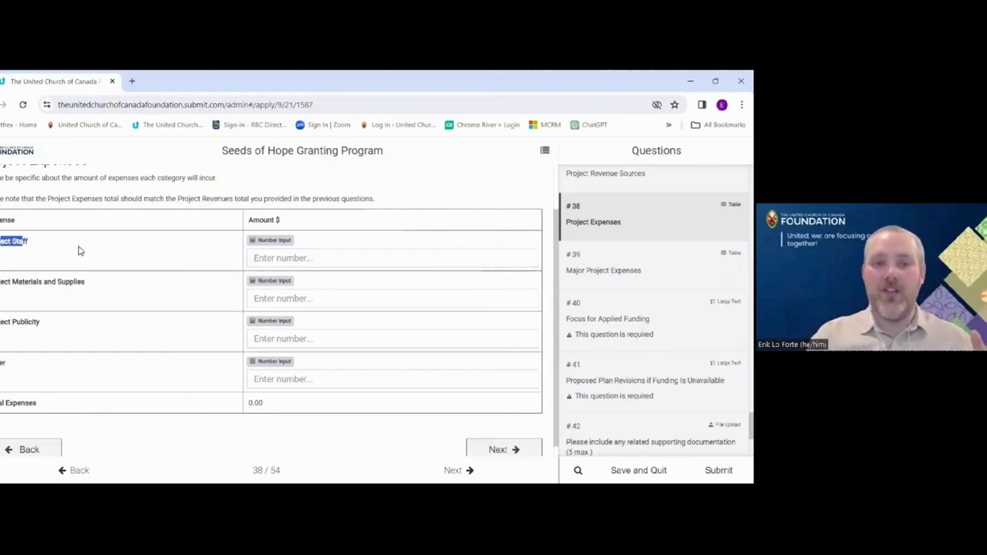
pyautogui.click(263, 260)
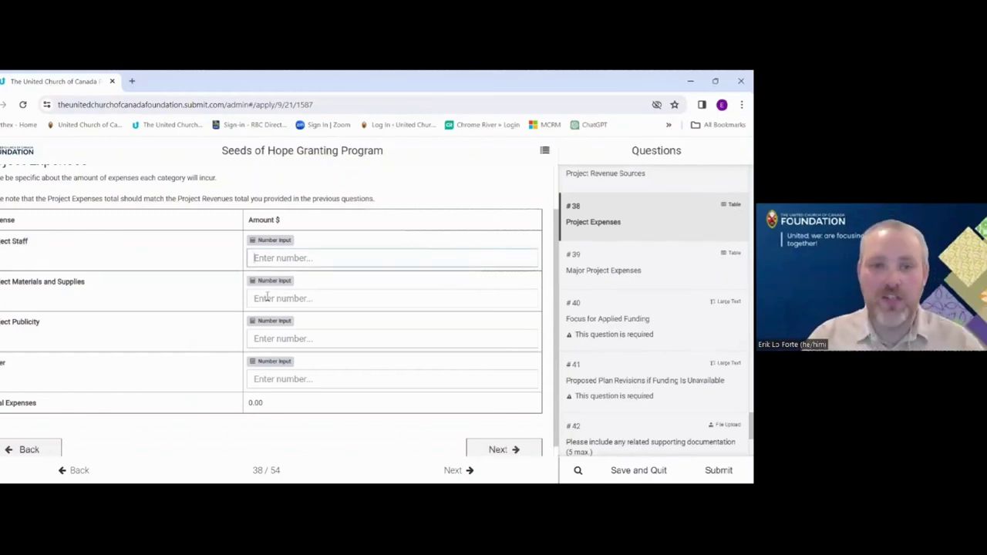
pyautogui.click(266, 298)
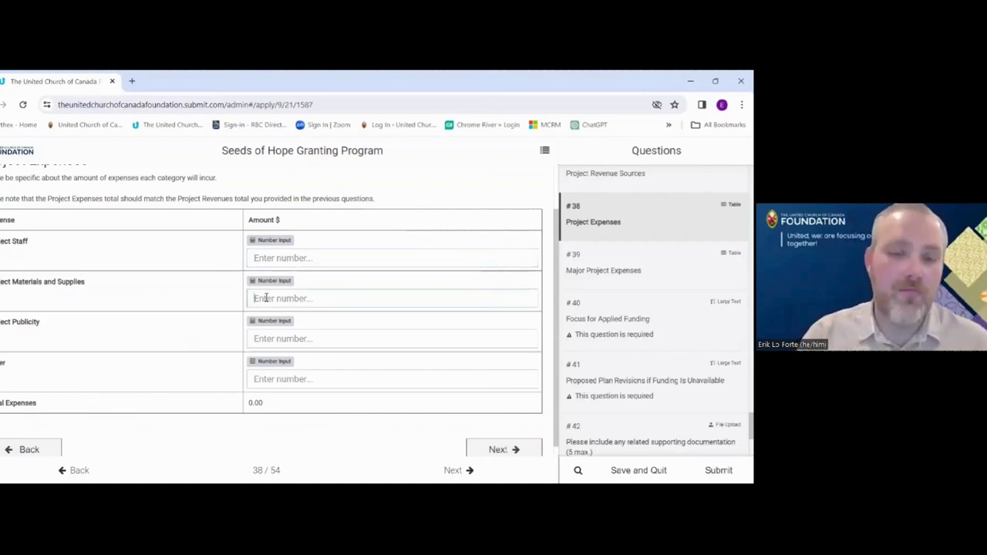
pyautogui.click(277, 337)
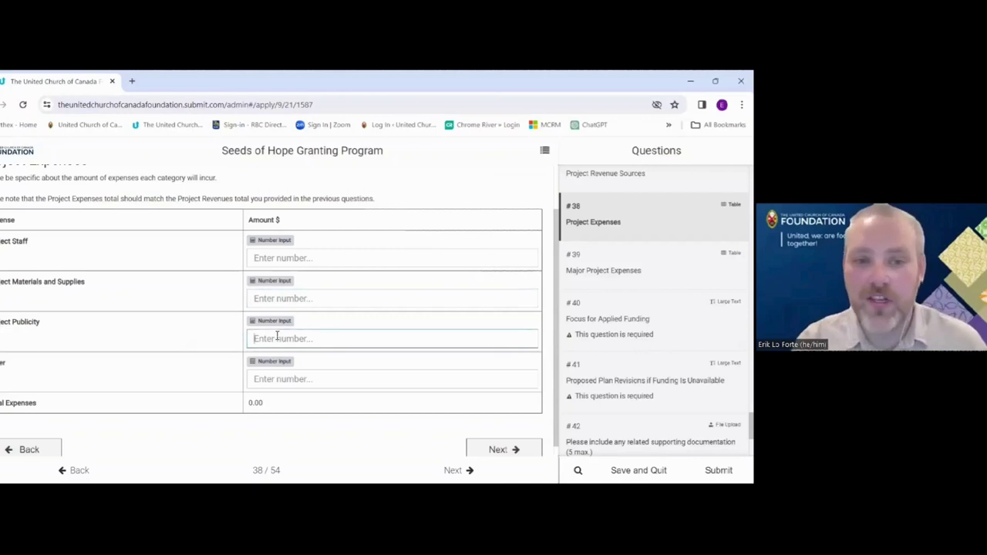
pyautogui.click(287, 379)
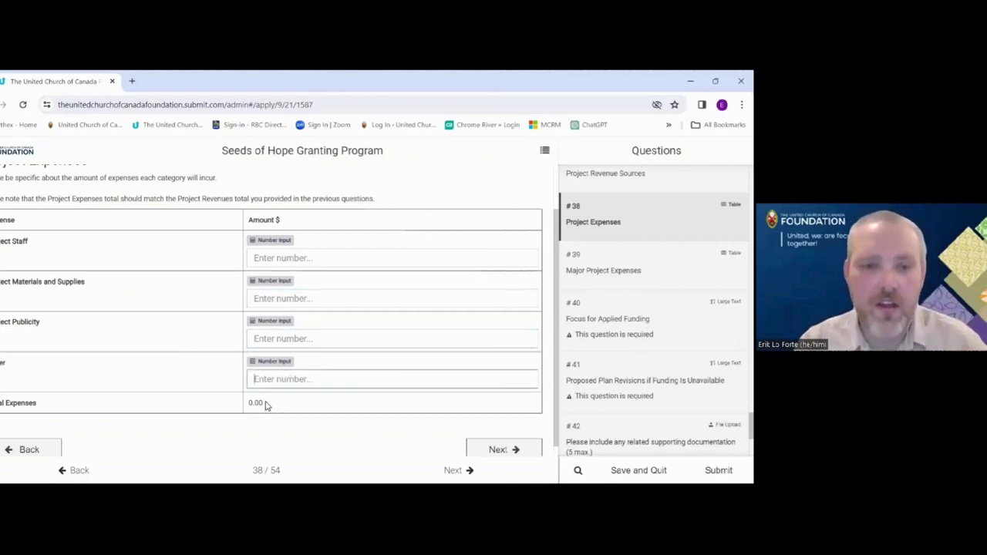
# Review the Total Expenses amount at the end of the table, and continue to Major Project Expenses.
pyautogui.moveTo(265, 404); pyautogui.dragTo(239, 408)
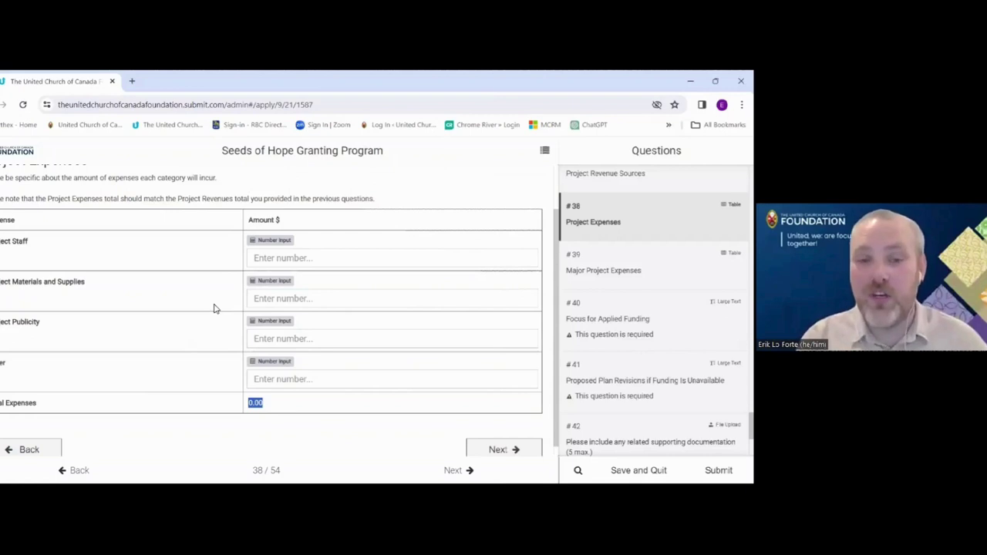
pyautogui.click(260, 407)
pyautogui.doubleClick(259, 405)
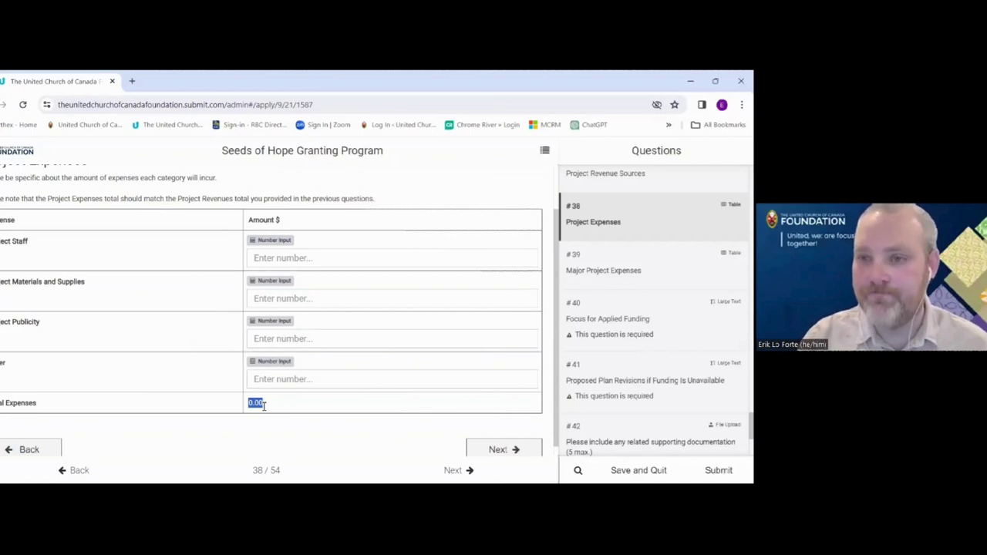
pyautogui.click(138, 322)
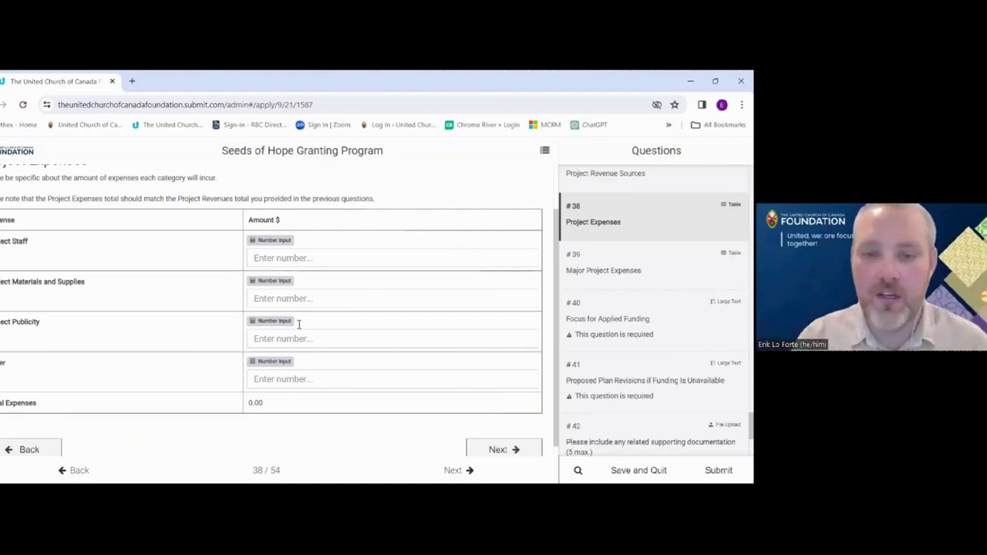
pyautogui.click(506, 448)
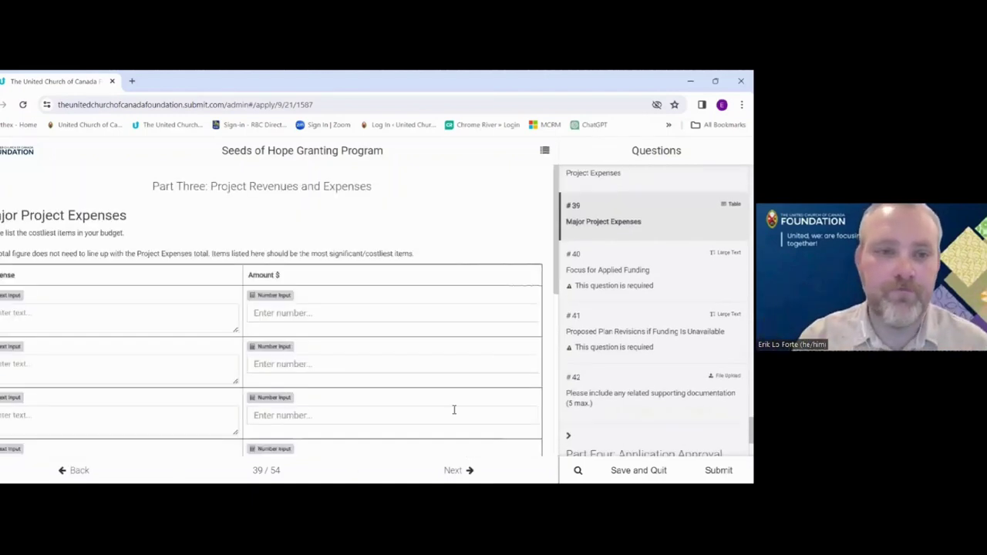
# Examine the expense and amount rows of the Major Project Expenses table, and continue to Focus for Applied Funding.
pyautogui.scroll(-1, 355, 348)
pyautogui.scroll(1, 354, 350)
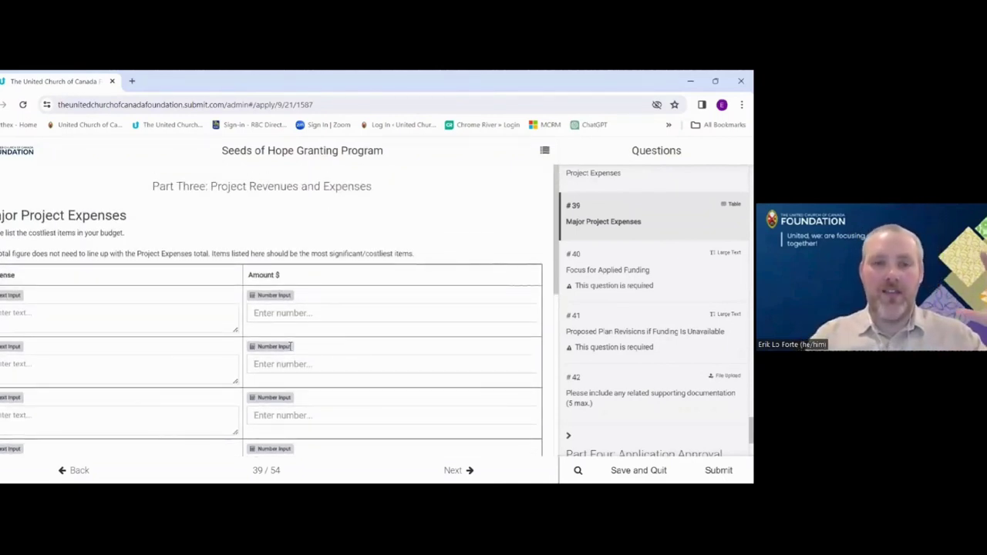
pyautogui.scroll(-1, 291, 347)
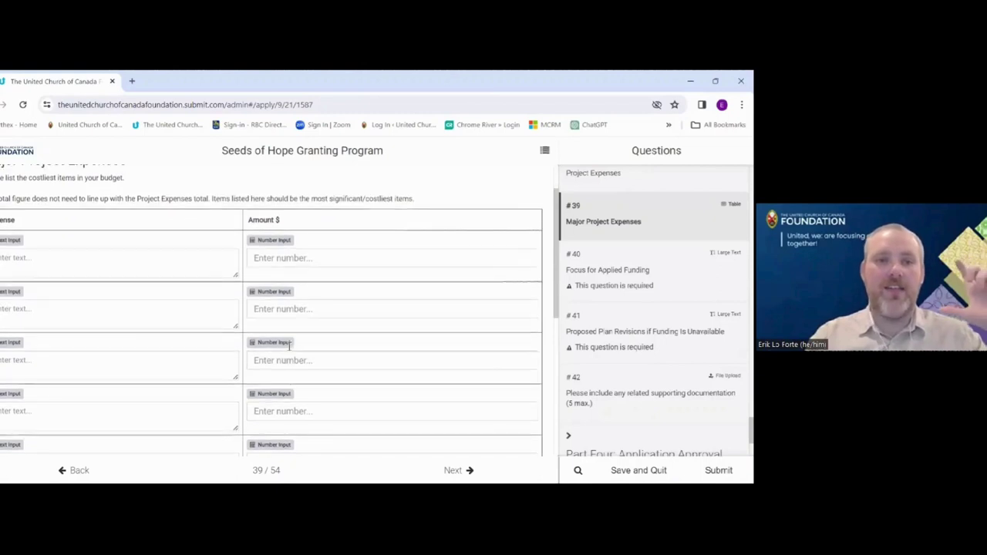
pyautogui.click(164, 268)
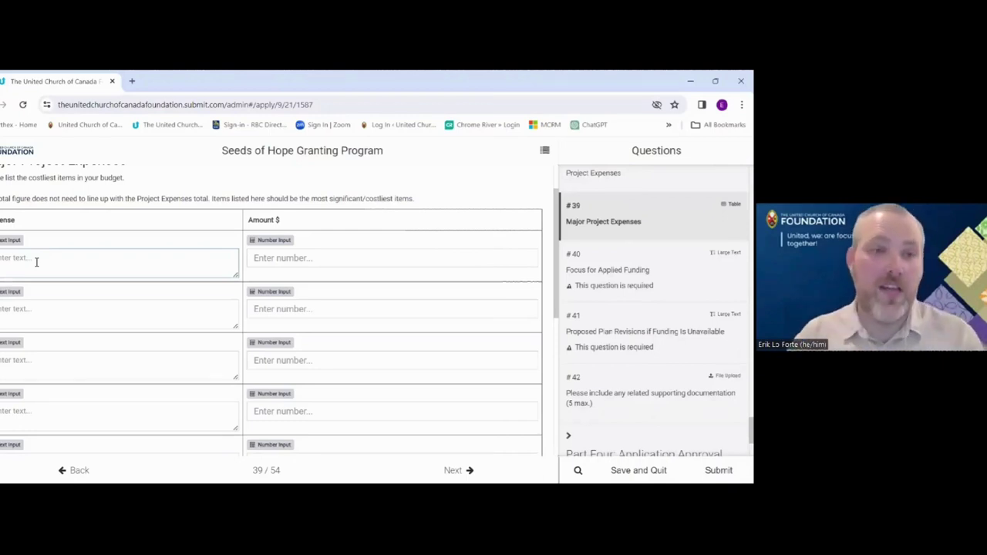
pyautogui.scroll(1, 67, 236)
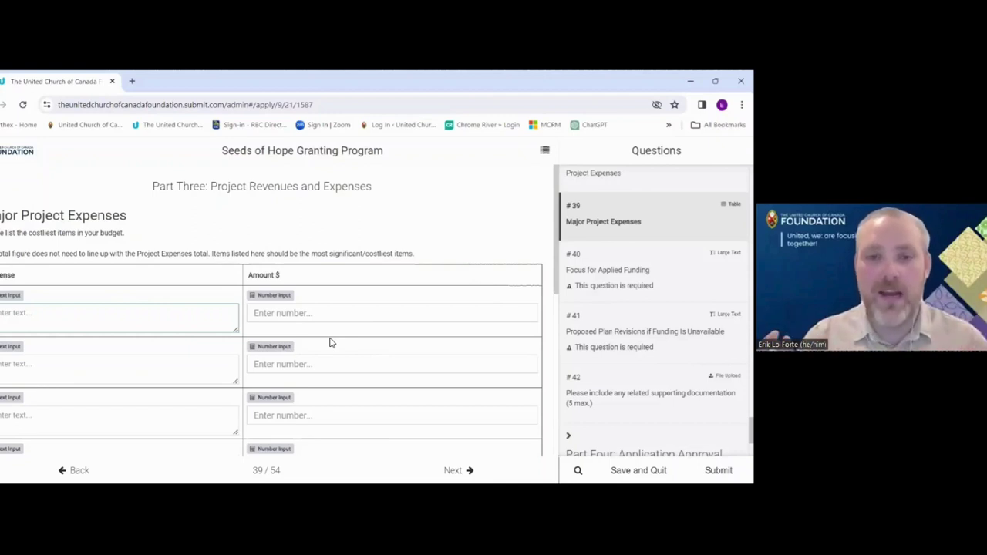
pyautogui.scroll(-5, 330, 343)
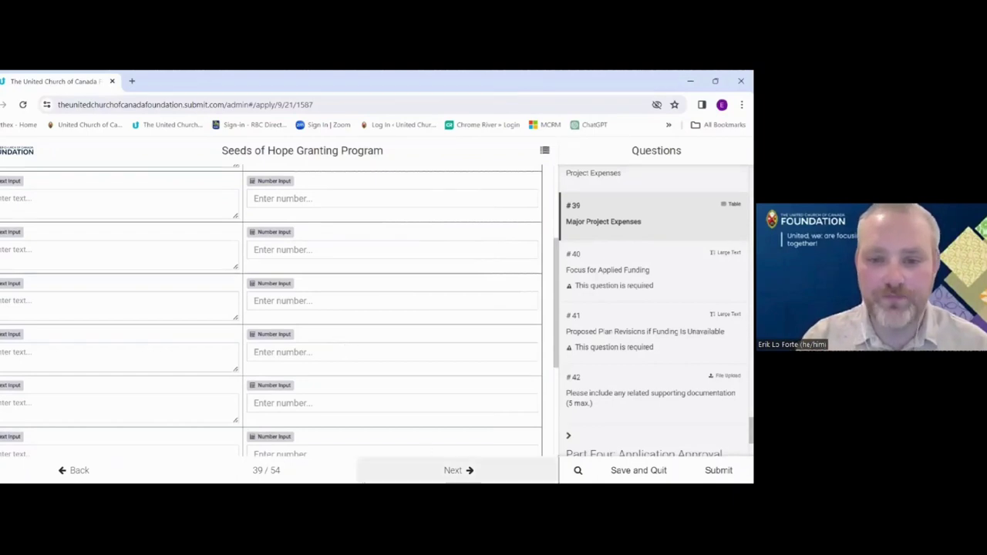
pyautogui.click(463, 469)
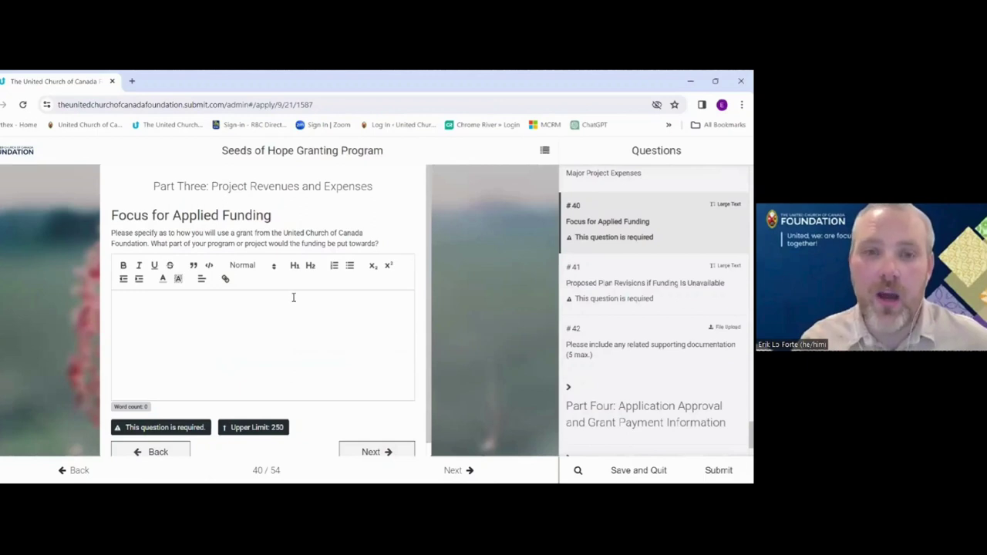
# Read through Focus for Applied Funding, Proposed Plan Revisions and the supporting documentation question, continuing to Part Four without answering.
pyautogui.click(368, 449)
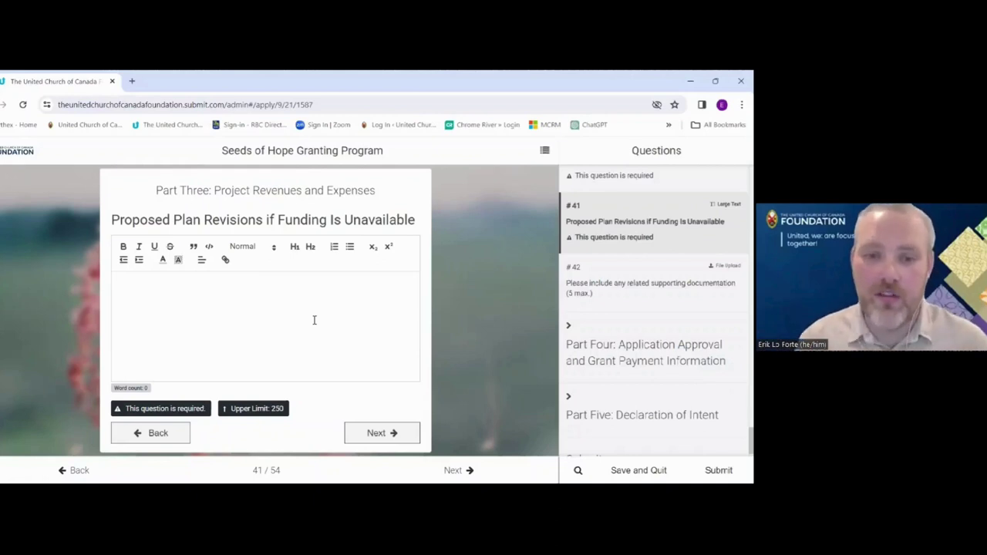
pyautogui.click(398, 439)
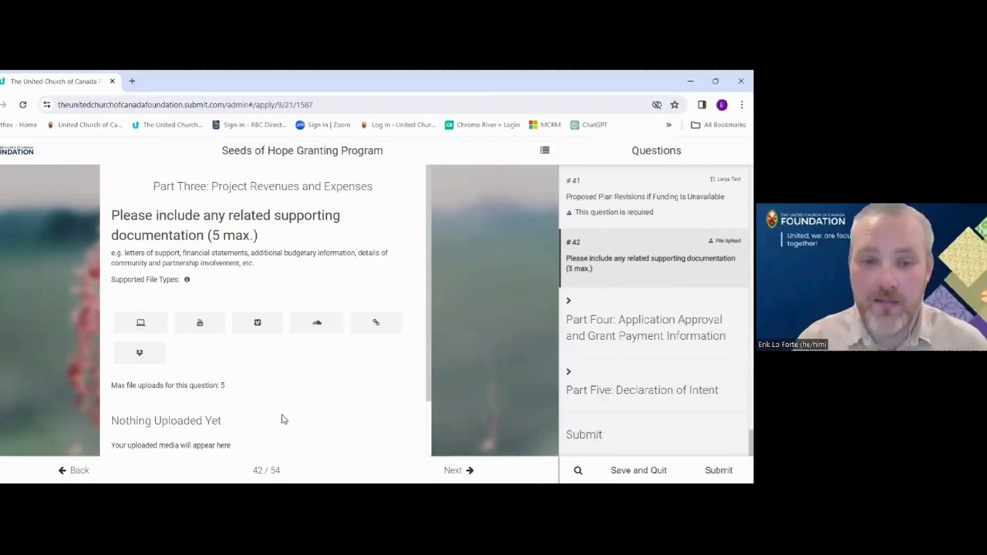
pyautogui.click(459, 470)
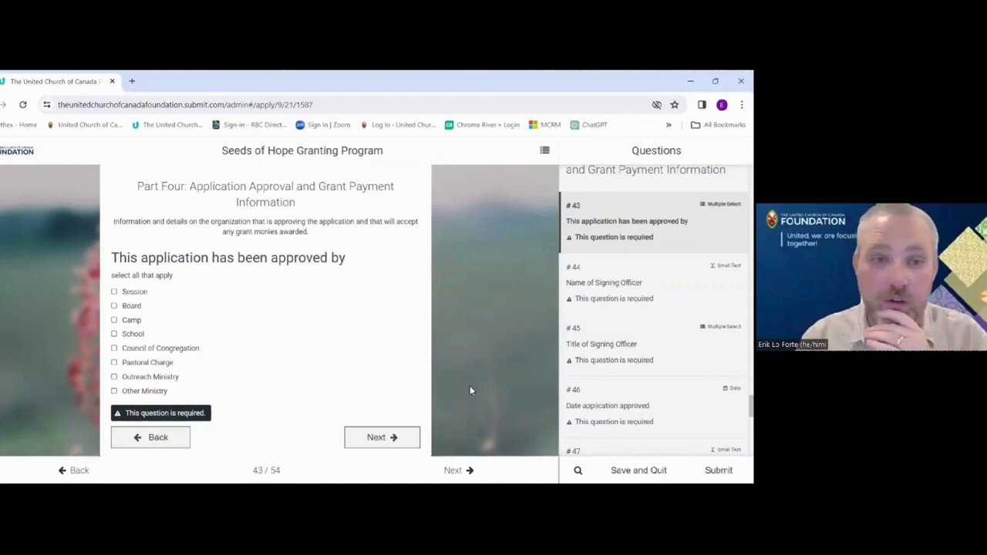
# Read the application approval and Name of Signing Officer questions unanswered, and continue to Title of Signing Officer.
pyautogui.moveTo(139, 261); pyautogui.dragTo(314, 261)
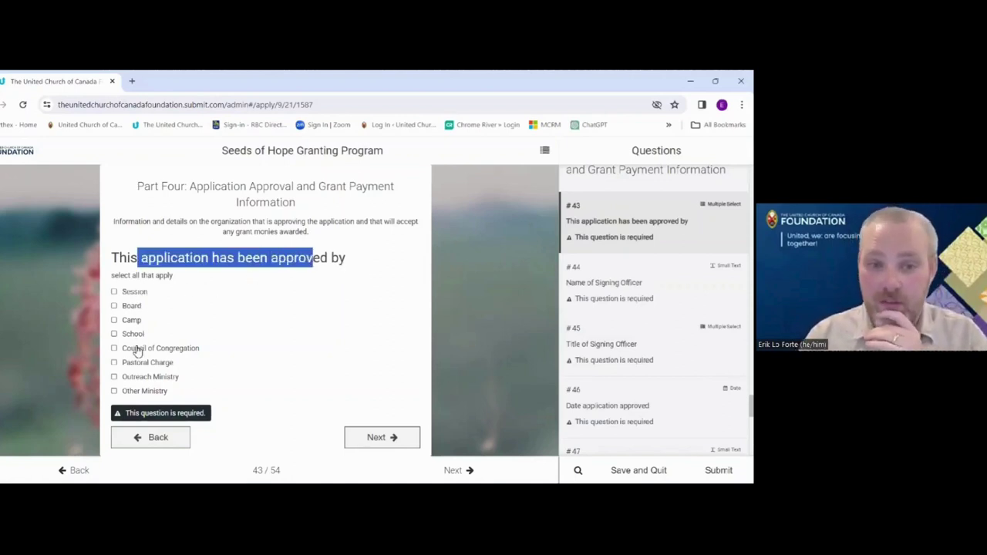
pyautogui.click(382, 437)
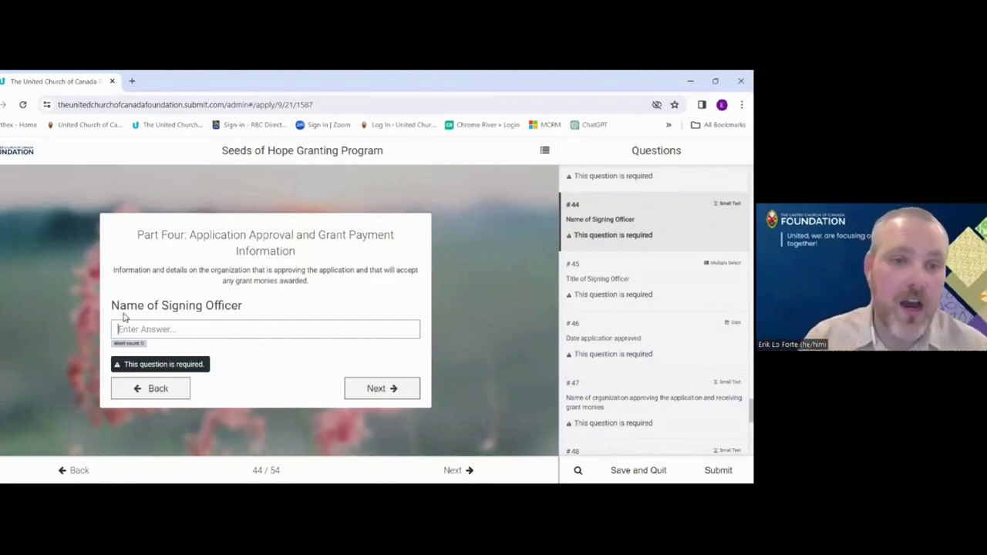
pyautogui.moveTo(126, 309); pyautogui.dragTo(221, 307)
pyautogui.click(393, 394)
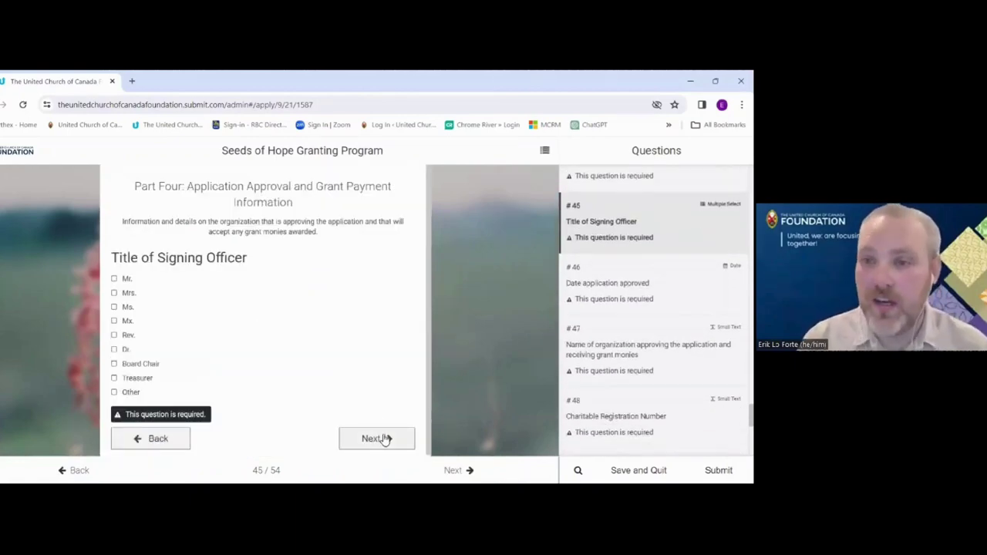
# Advance past the signing officer's title, approval date and approving organization name questions to Charitable Registration Number.
pyautogui.click(384, 439)
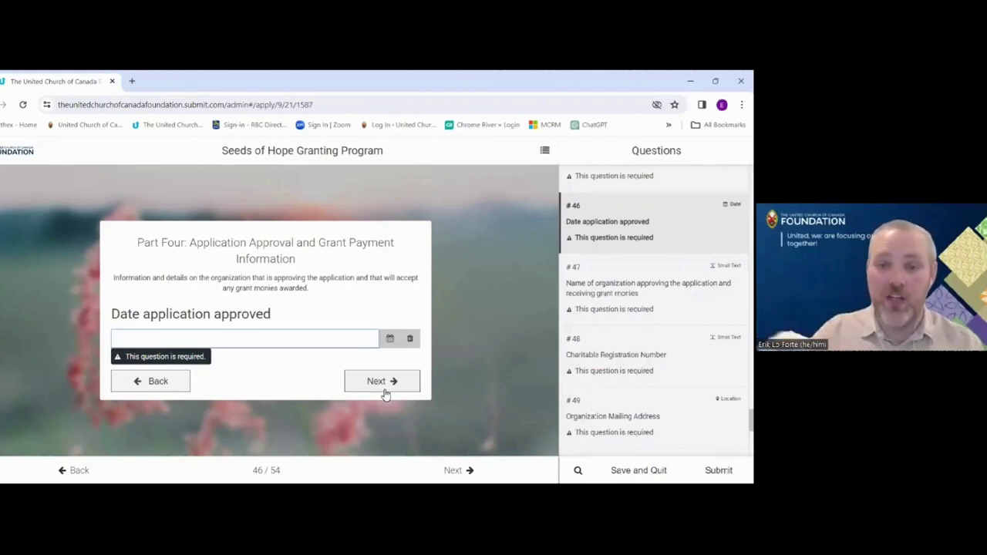
pyautogui.click(390, 391)
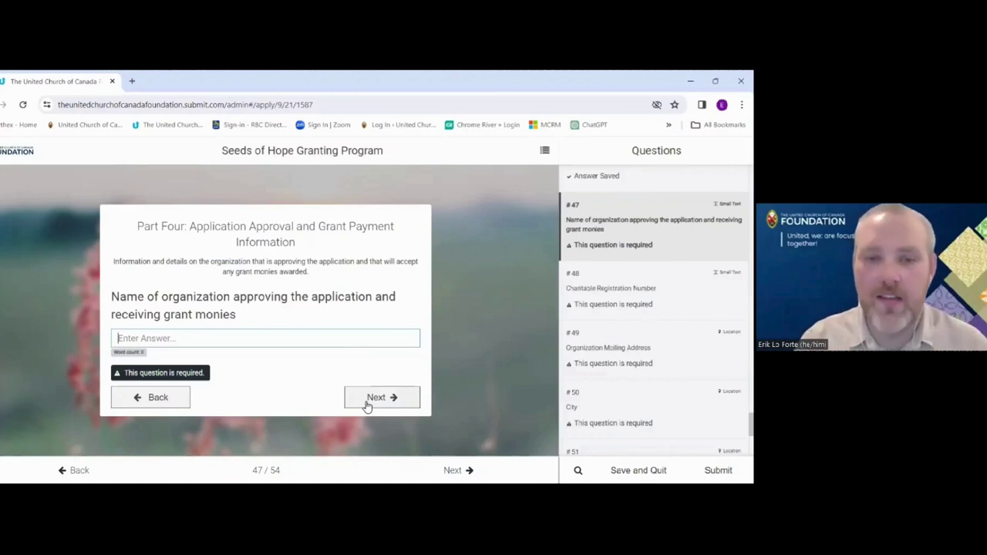
pyautogui.click(368, 406)
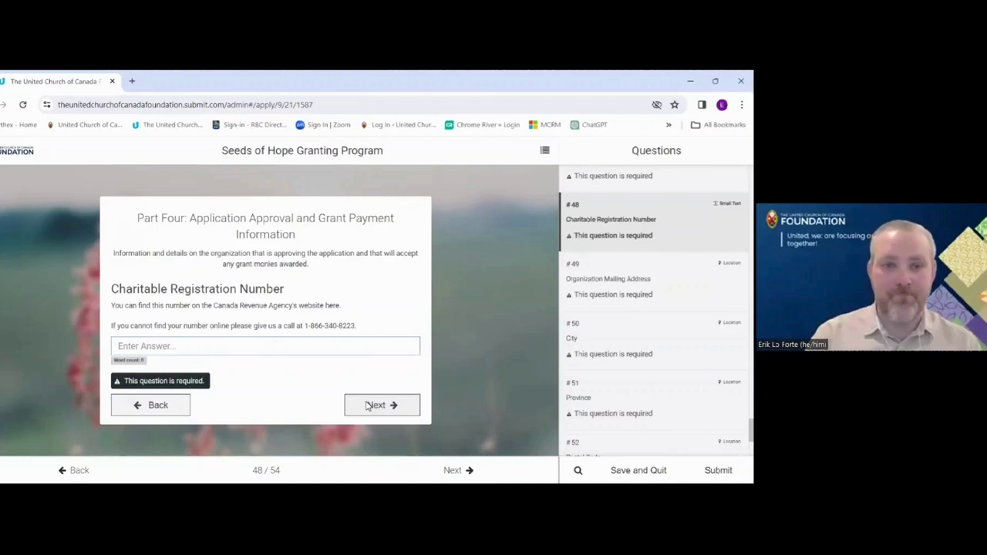
# Advance past the Charitable Registration Number, Organization Mailing Address, City and Province questions to Postal Code without answering.
pyautogui.click(368, 406)
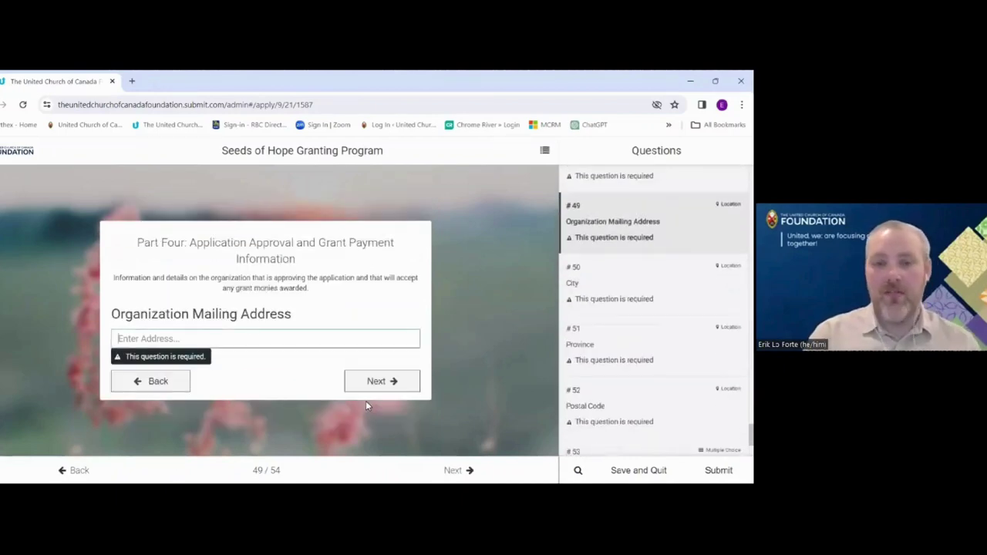
pyautogui.click(398, 389)
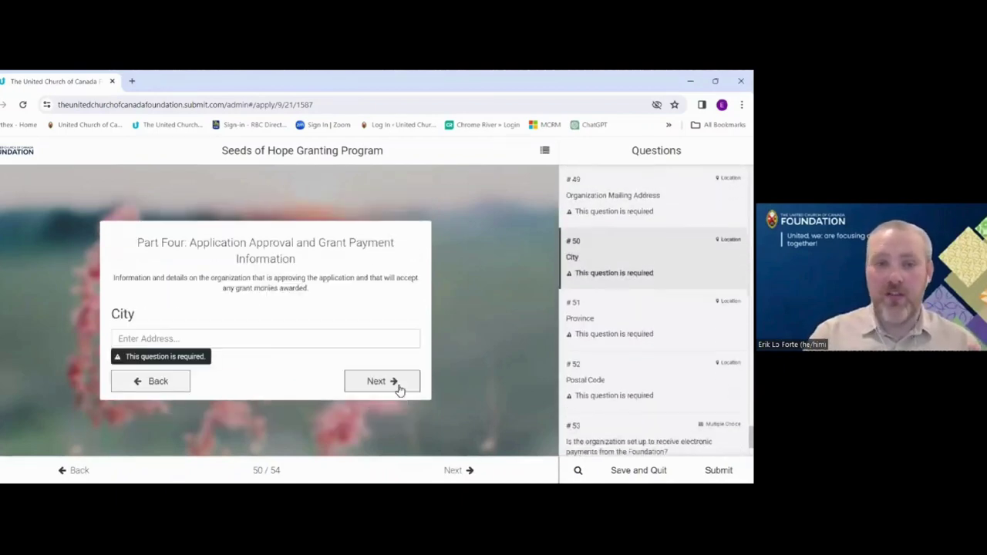
pyautogui.click(399, 388)
pyautogui.click(399, 389)
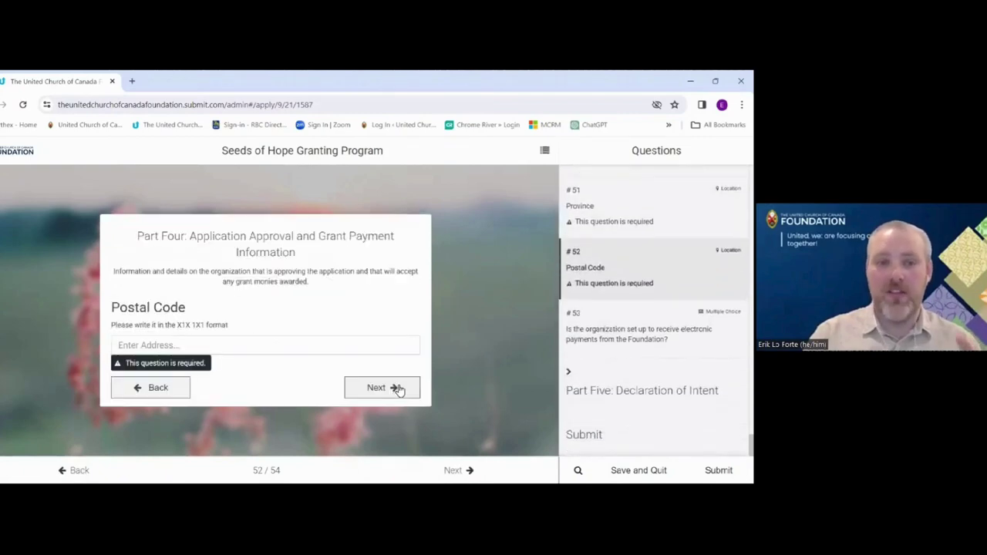
# Continue to the electronic payments question, view its answer options without choosing one, and proceed to Part Five: Declaration of Intent.
pyautogui.click(397, 389)
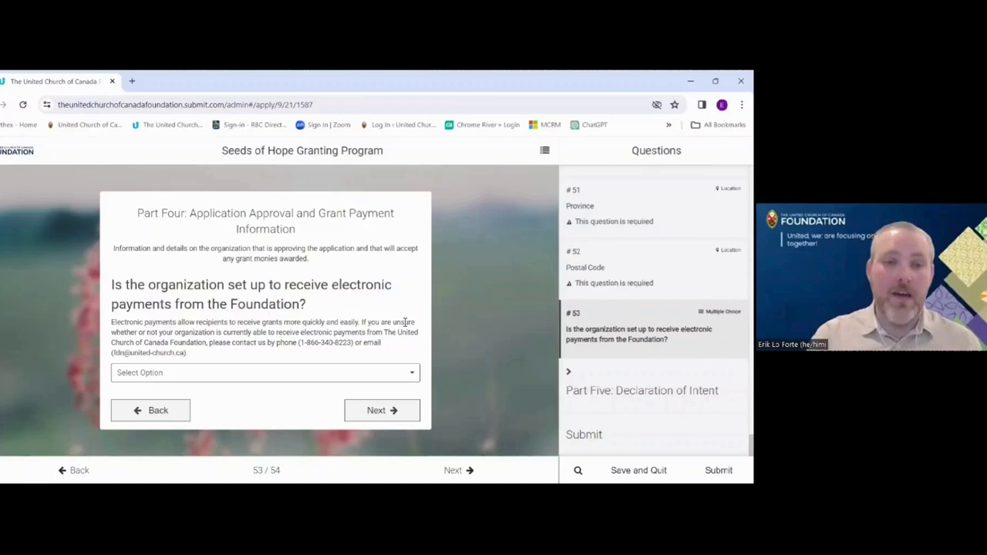
pyautogui.click(412, 375)
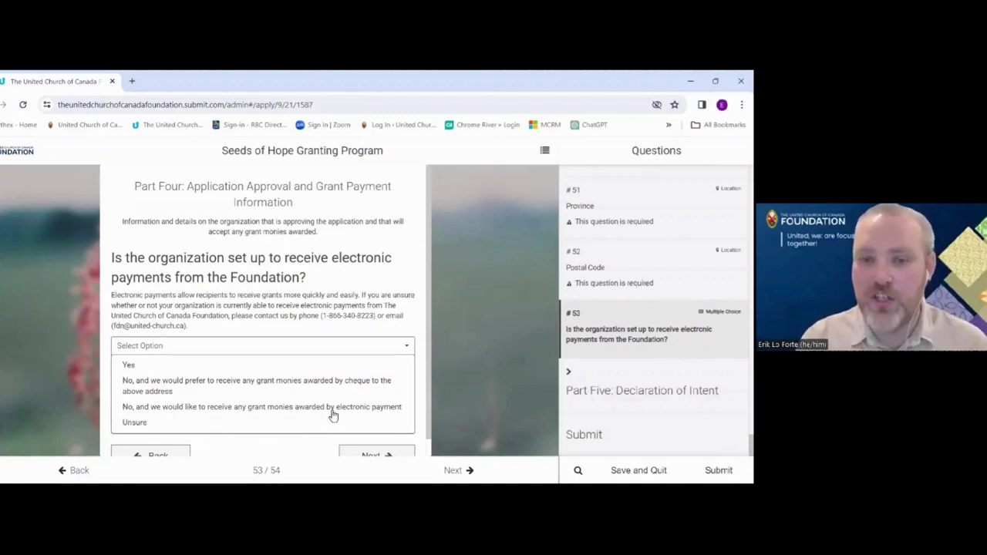
pyautogui.click(367, 454)
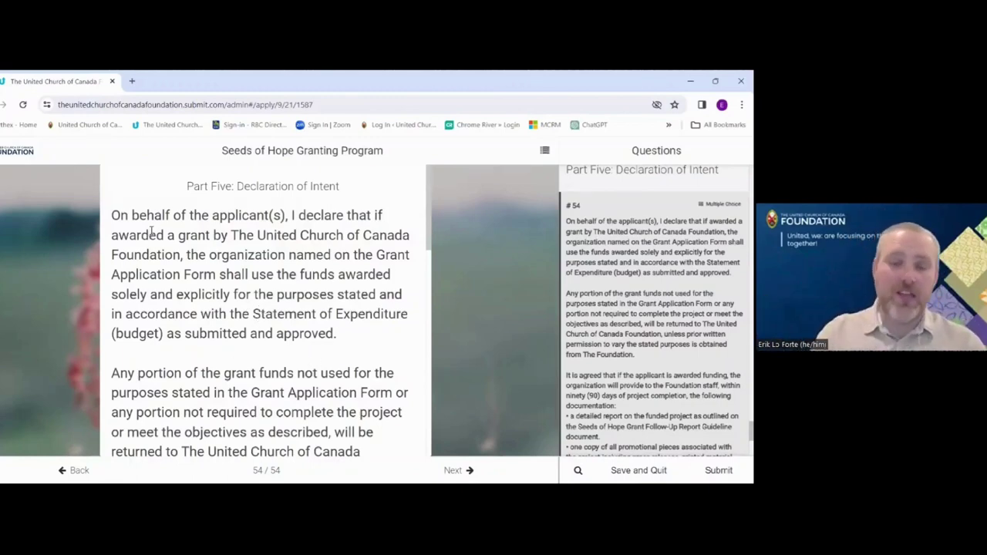
# Read the Declaration of Intent through to its certification statement, answer it Yes, and continue to the name certification question.
pyautogui.scroll(-5, 152, 233)
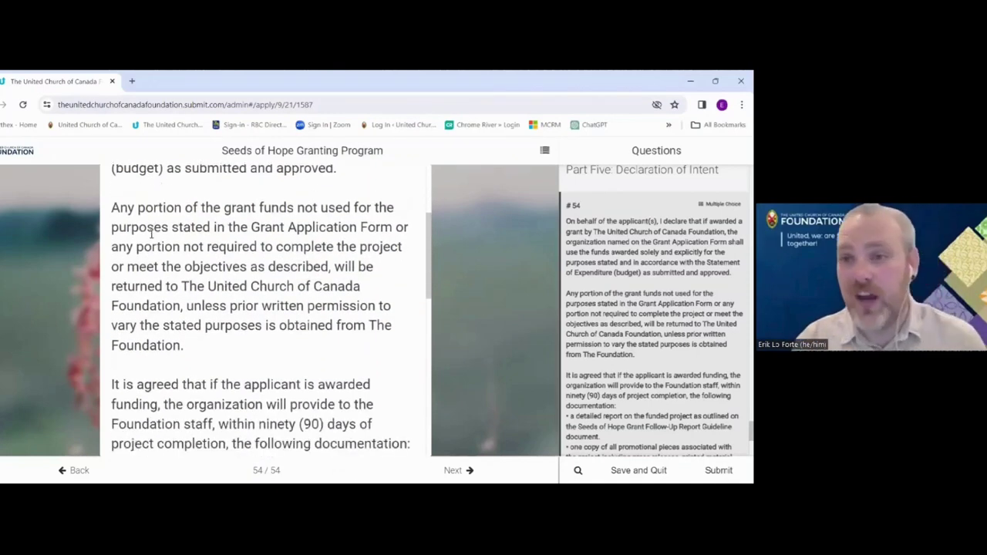
pyautogui.scroll(-2, 160, 243)
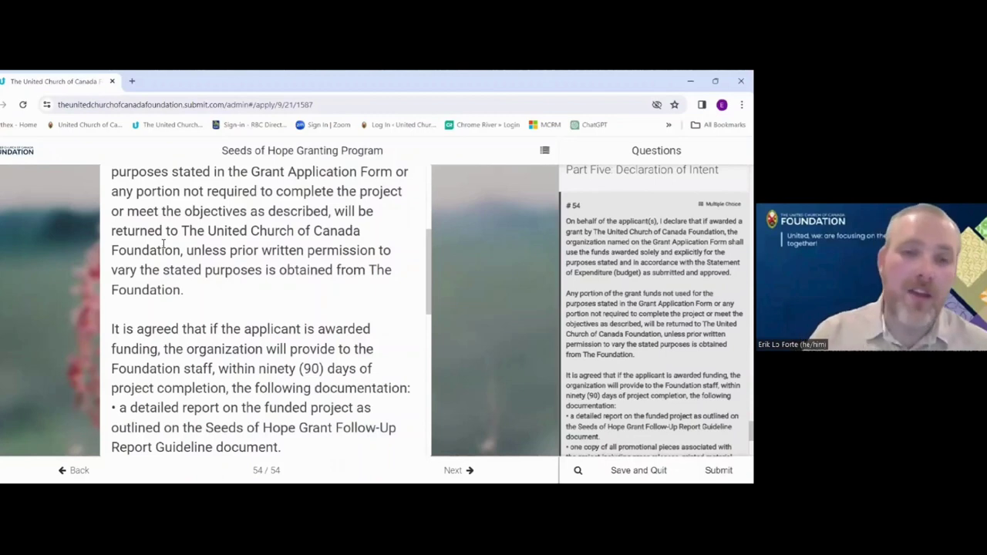
pyautogui.scroll(-5, 164, 244)
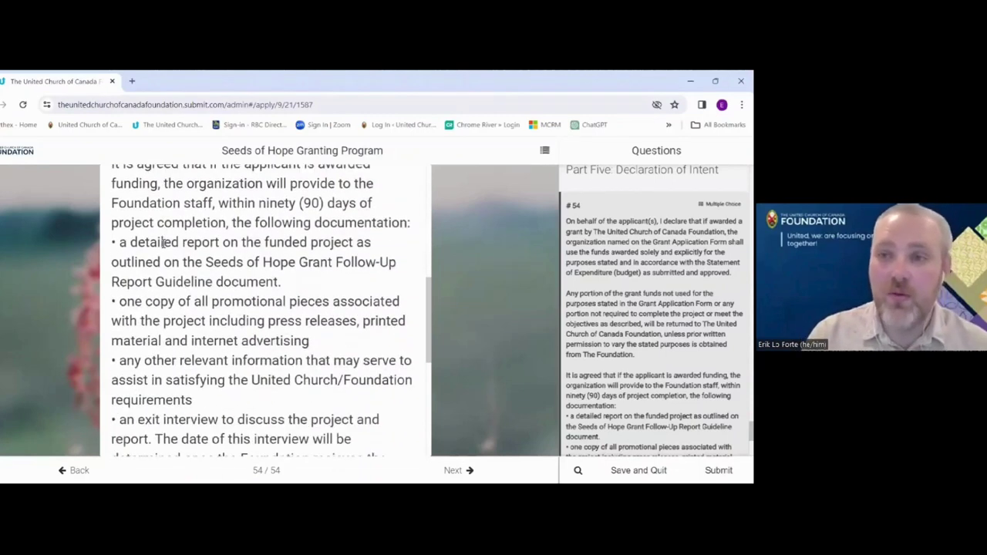
pyautogui.scroll(-8, 162, 301)
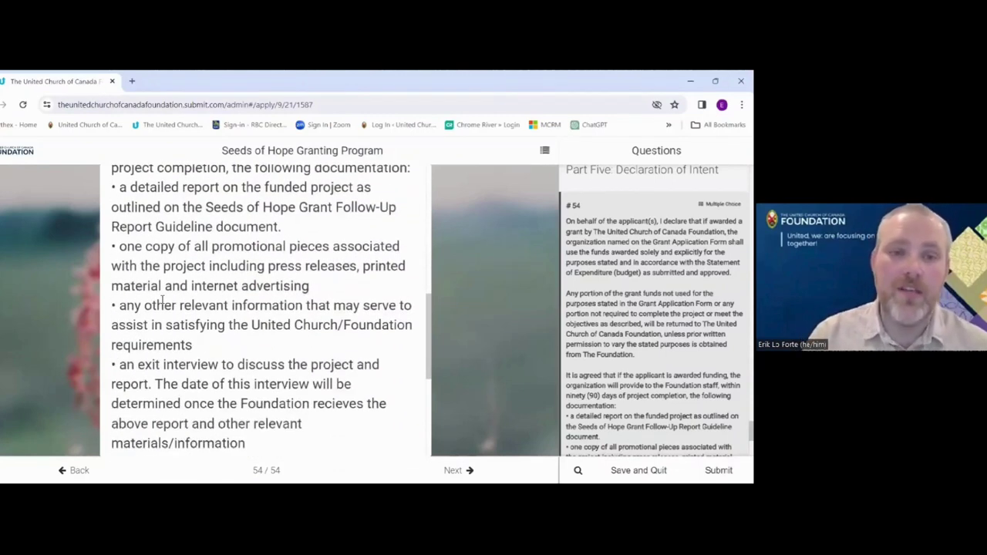
pyautogui.scroll(-1, 162, 301)
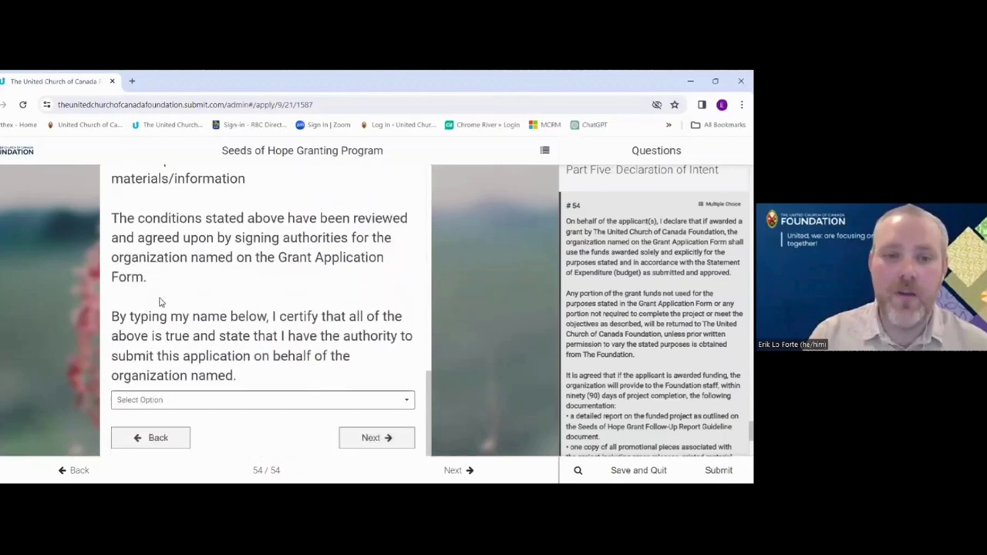
pyautogui.click(250, 401)
pyautogui.click(176, 421)
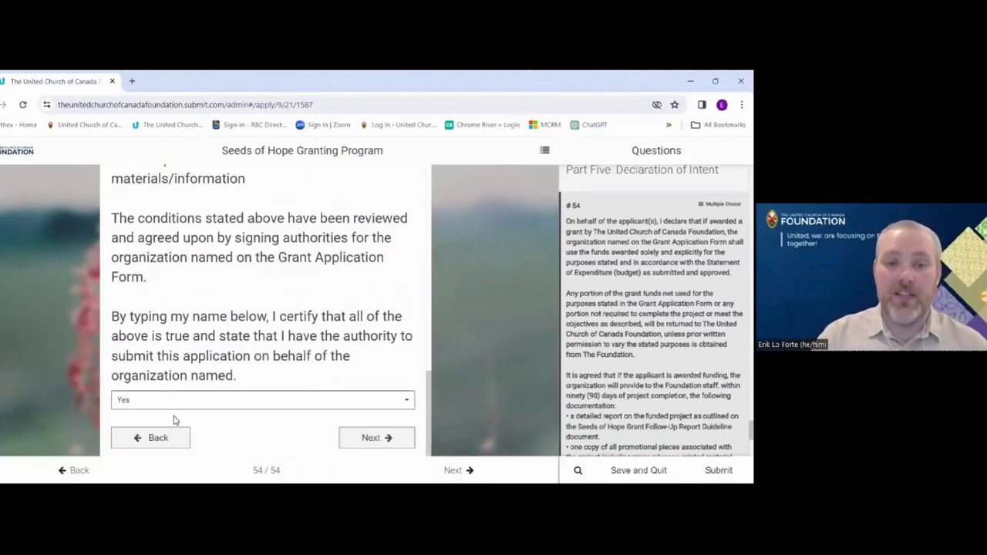
pyautogui.click(391, 439)
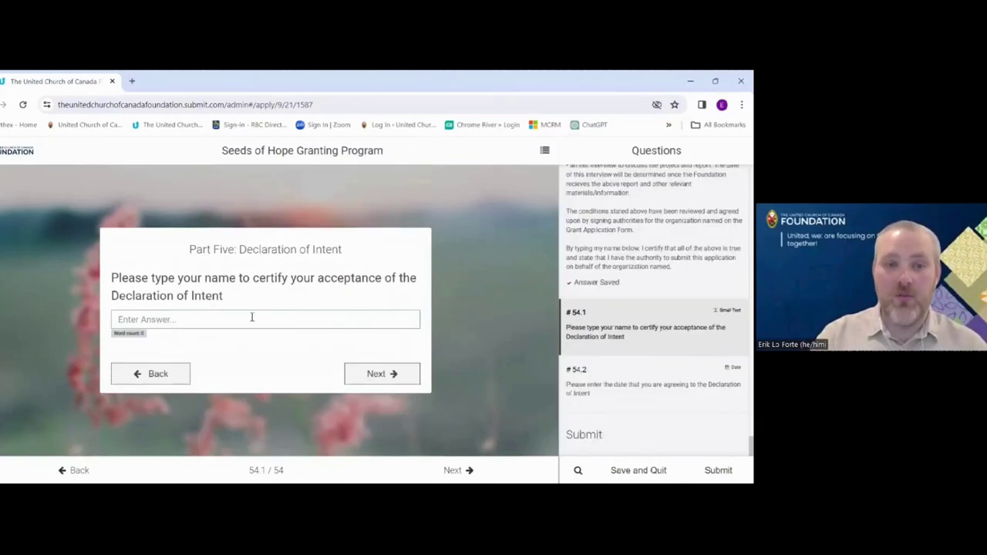
# Advance past the unanswered certification name and agreement date questions to the submission page, and go back without submitting.
pyautogui.click(405, 378)
pyautogui.click(404, 371)
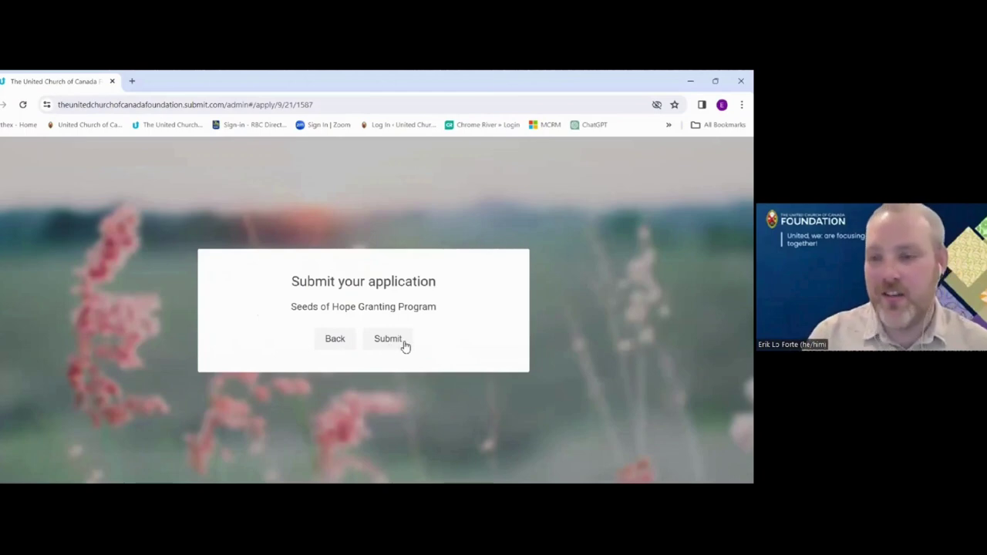
pyautogui.click(335, 340)
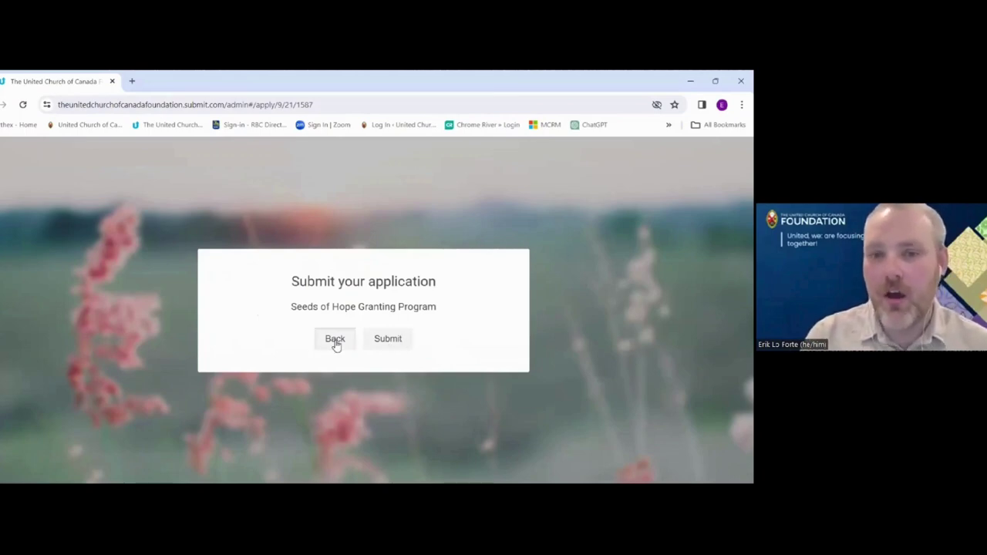